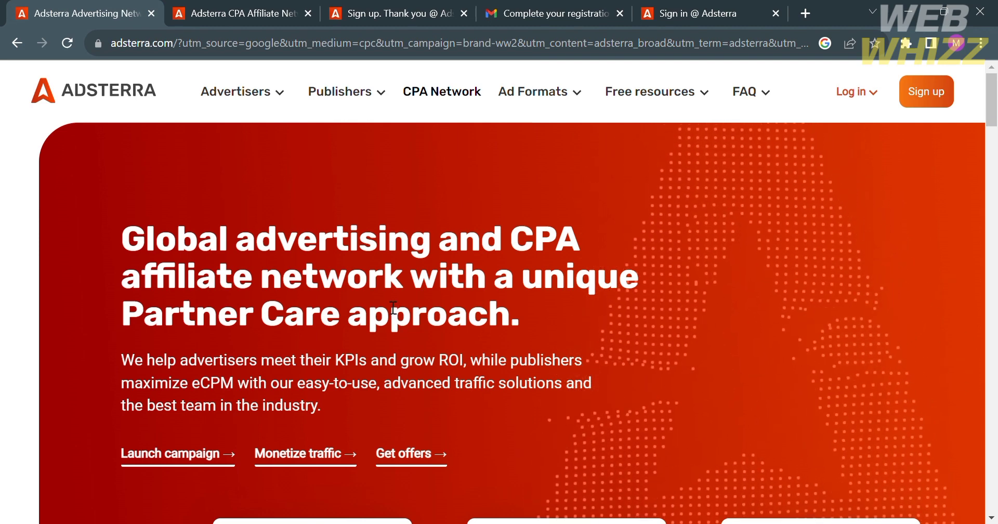
# Switch to the CPA Network page and open the affiliate Register now sign-up form
pyautogui.scroll(-2, 385, 300)
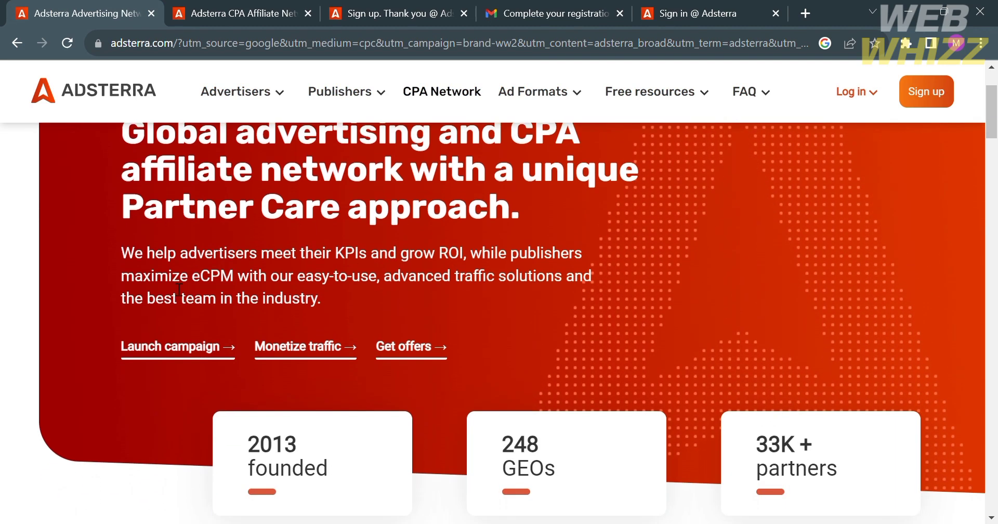
pyautogui.scroll(-4, 172, 298)
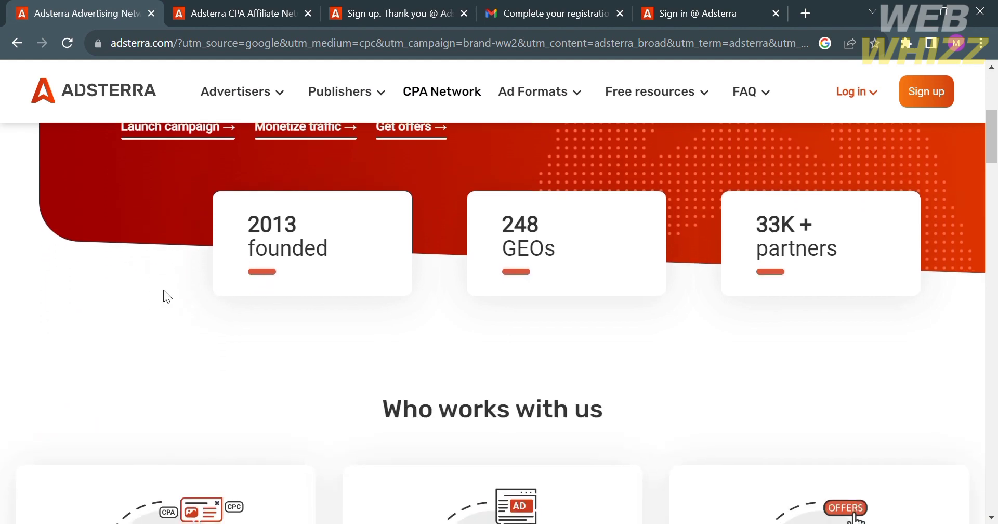
pyautogui.scroll(-6, 164, 289)
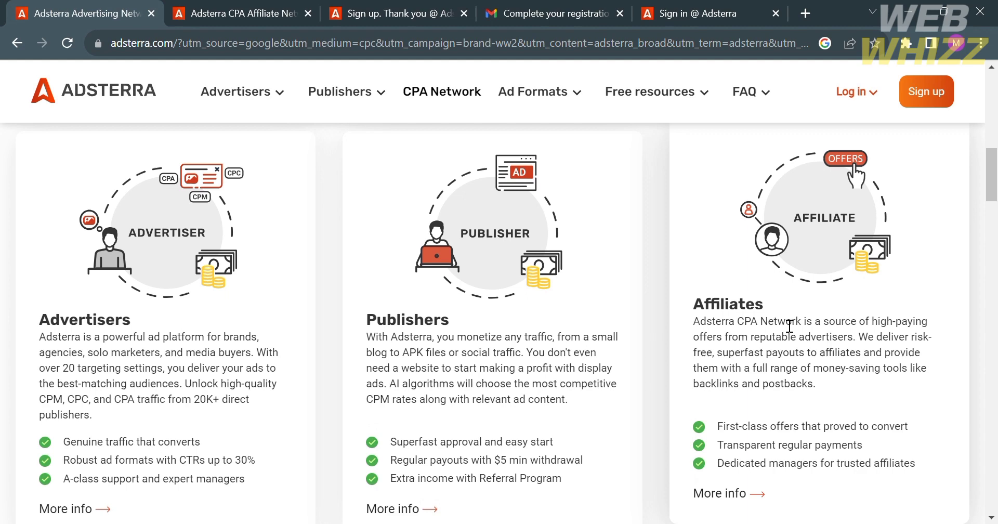
pyautogui.scroll(-6, 782, 323)
pyautogui.scroll(-4, 781, 320)
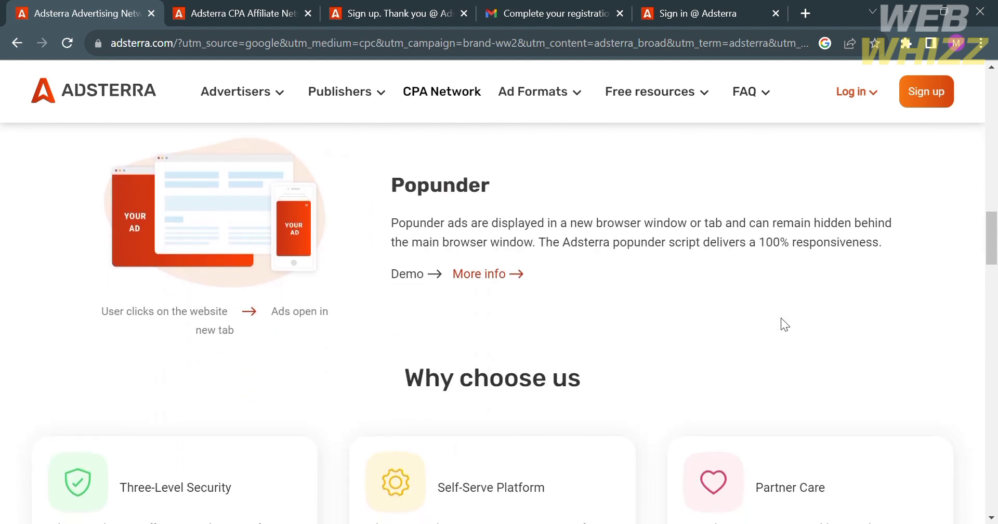
pyautogui.scroll(-5, 782, 319)
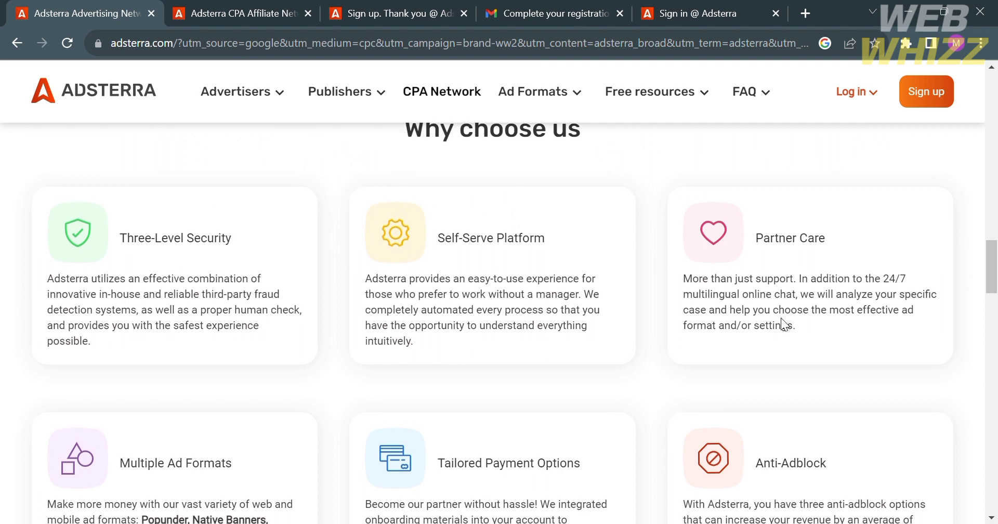
pyautogui.scroll(-4, 741, 283)
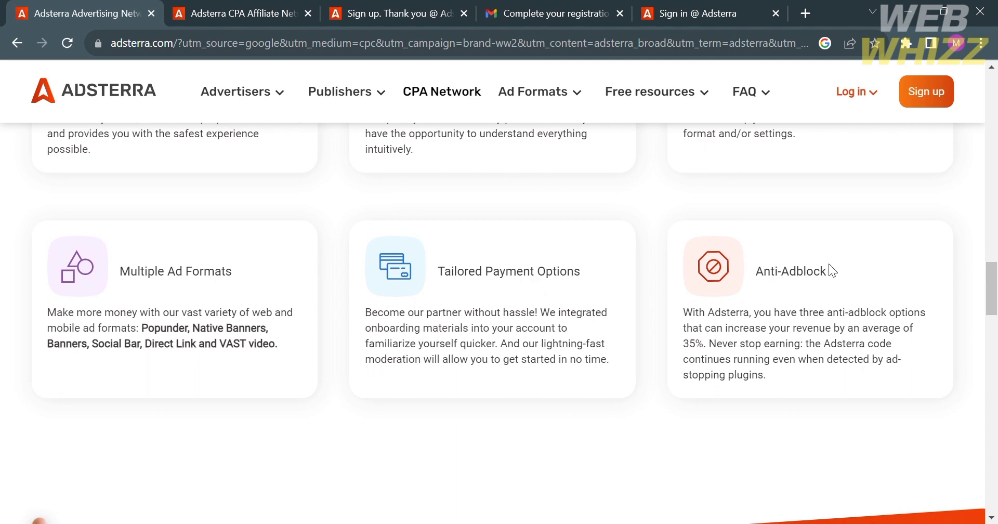
pyautogui.scroll(-6, 838, 263)
pyautogui.scroll(-1, 837, 264)
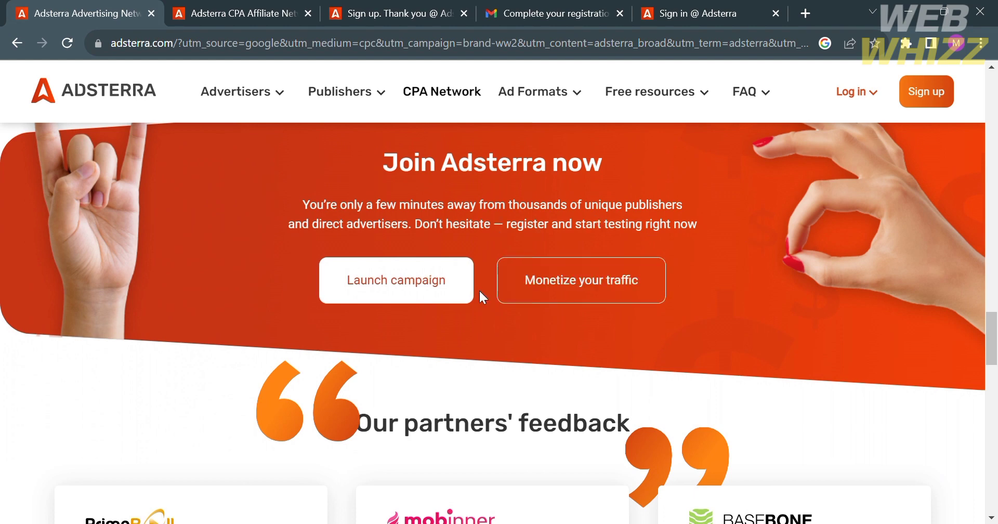
pyautogui.scroll(-4, 444, 307)
pyautogui.scroll(-11, 439, 304)
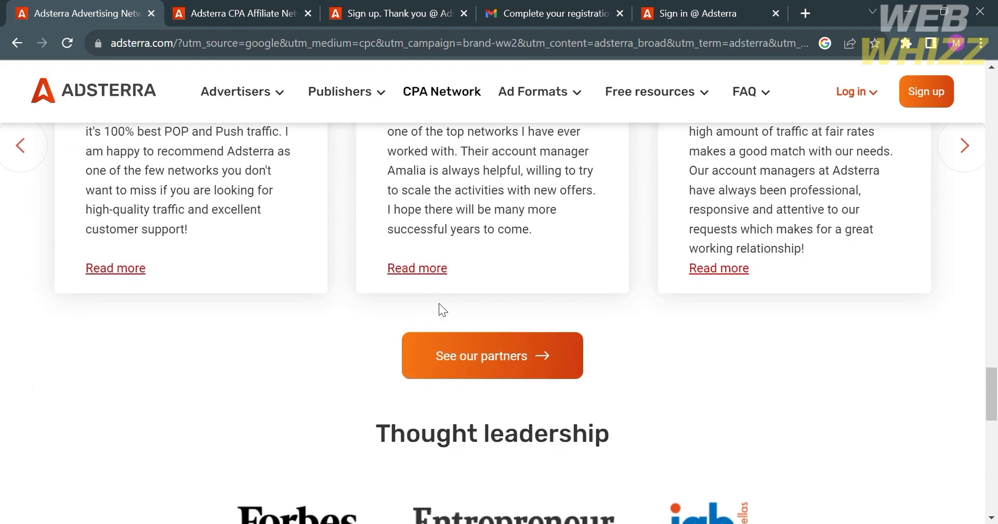
pyautogui.scroll(-6, 444, 311)
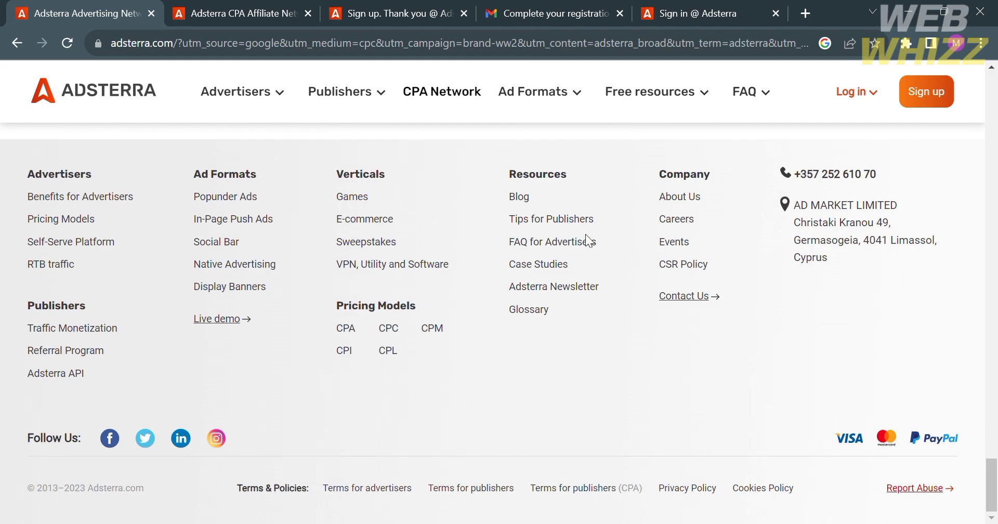
pyautogui.scroll(5, 663, 187)
pyautogui.scroll(20, 664, 187)
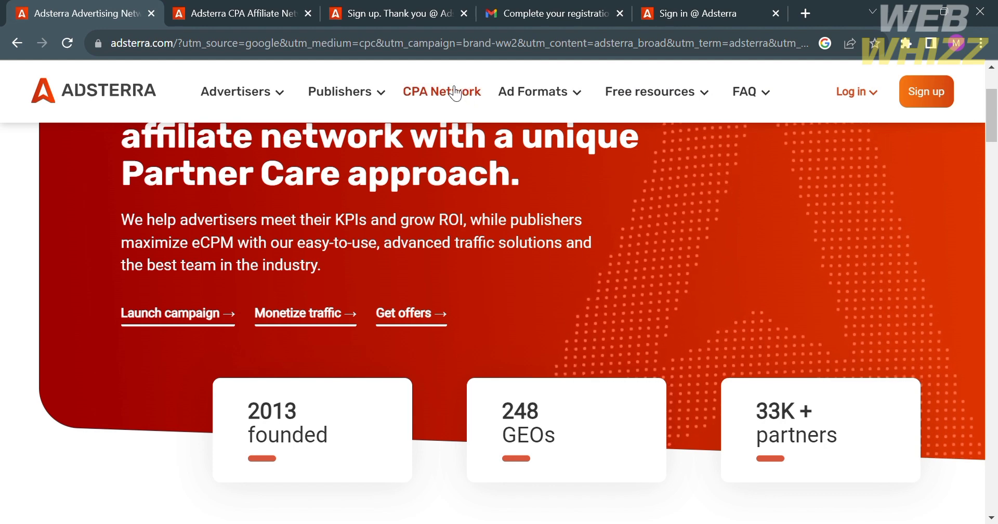
pyautogui.click(232, 12)
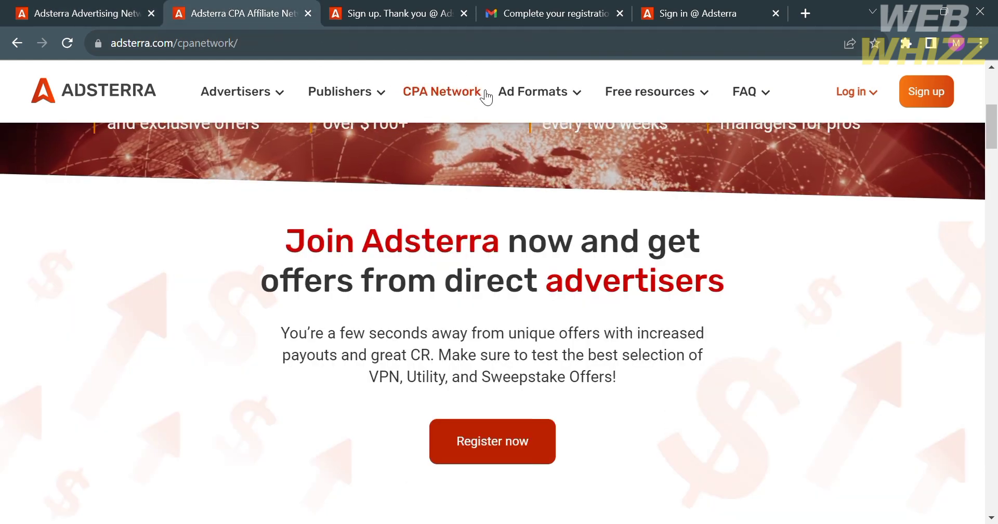
pyautogui.scroll(-2, 695, 382)
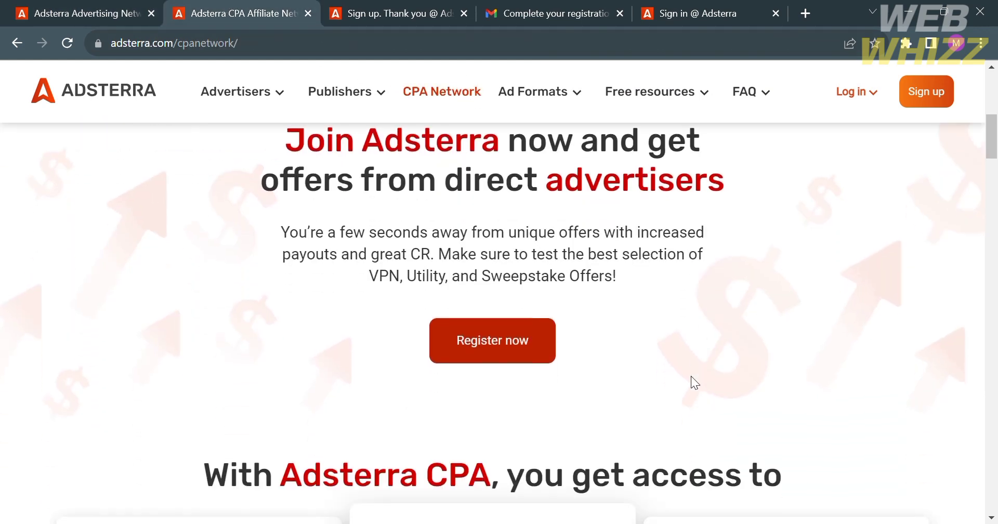
pyautogui.click(526, 356)
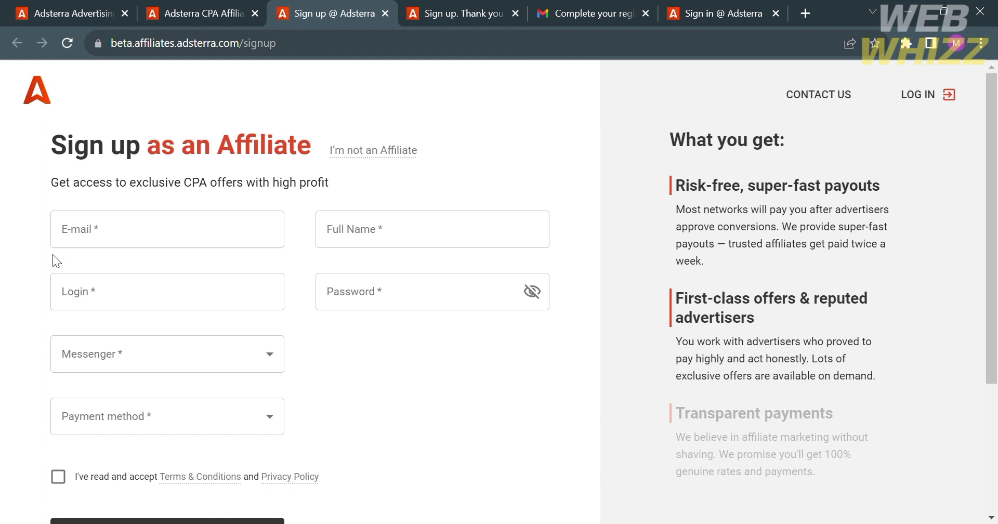
# Review the e-mail, Messenger and Payment method fields, then tick the Terms & Conditions checkbox
pyautogui.click(119, 249)
pyautogui.click(512, 398)
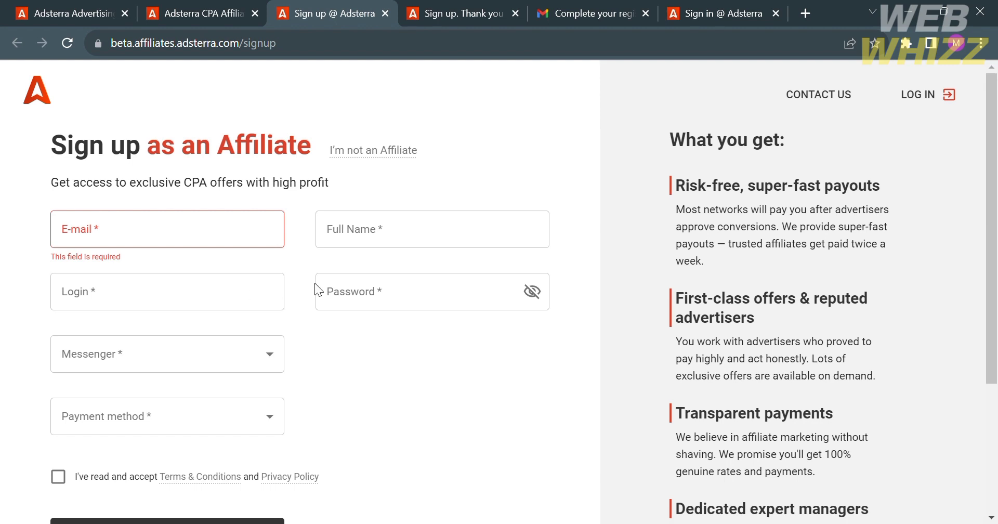
pyautogui.click(202, 357)
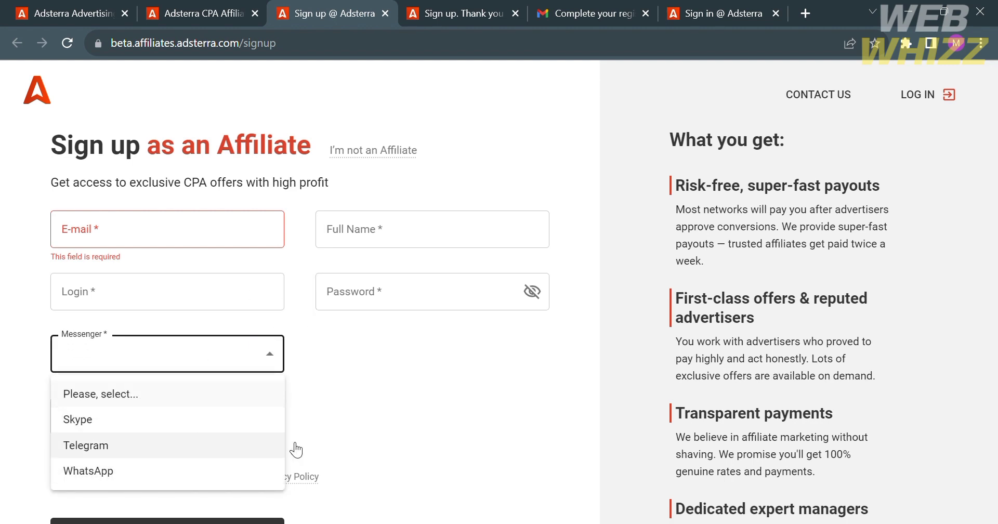
pyautogui.click(335, 415)
pyautogui.click(250, 428)
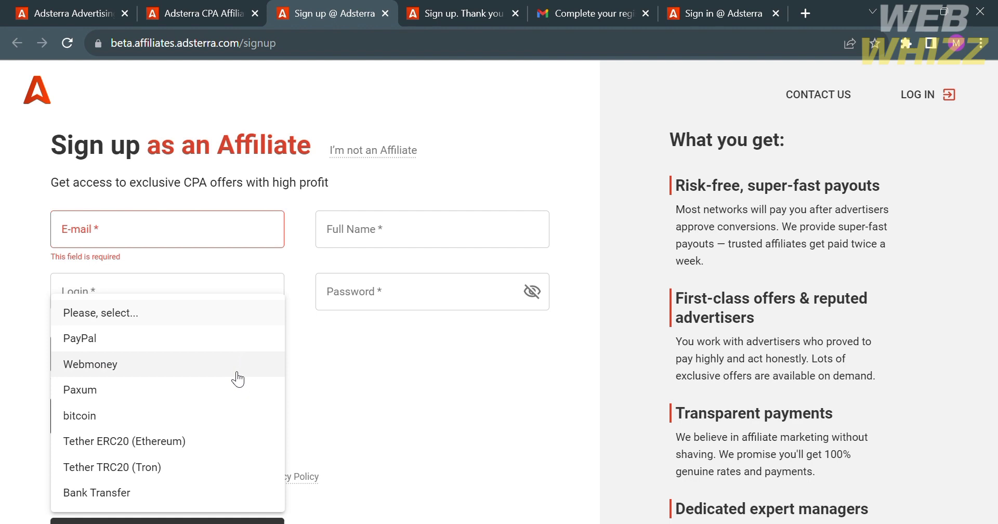
pyautogui.click(311, 500)
pyautogui.scroll(-2, 389, 481)
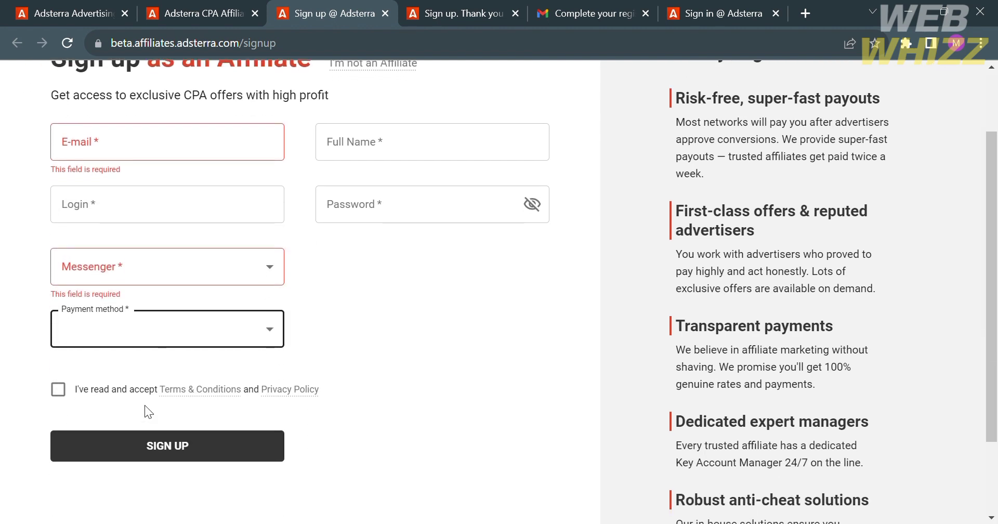
pyautogui.click(79, 392)
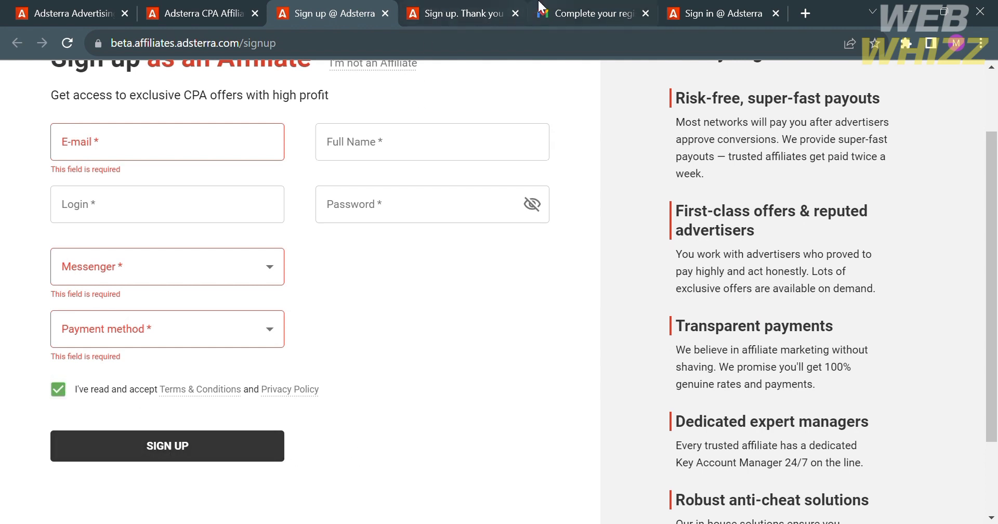
# Check the 'Sign up. Thank you' page, then view Adsterra's confirmation email in Gmail
pyautogui.click(489, 6)
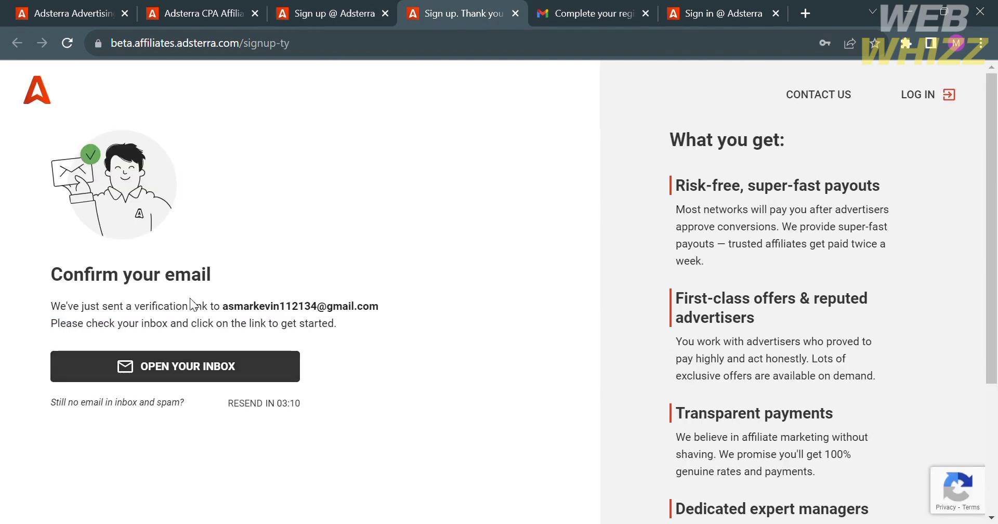
pyautogui.click(591, 6)
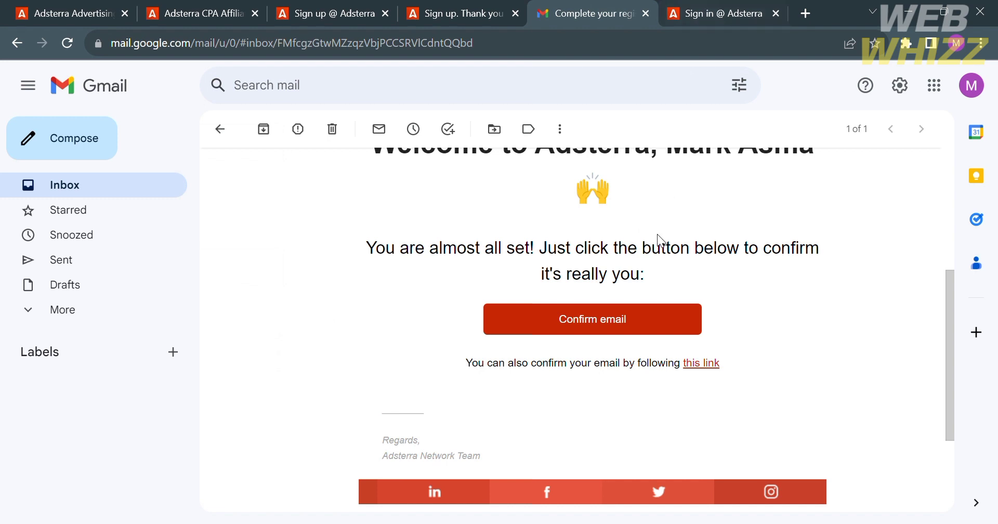
# Log in on the 'Sign in @ Adsterra' page using the account e-mail and password
pyautogui.click(752, 6)
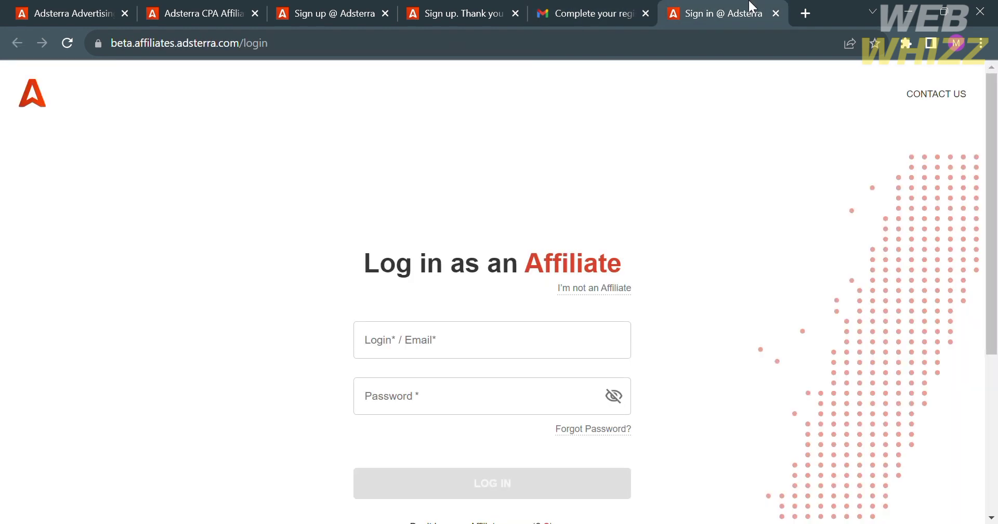
pyautogui.click(518, 342)
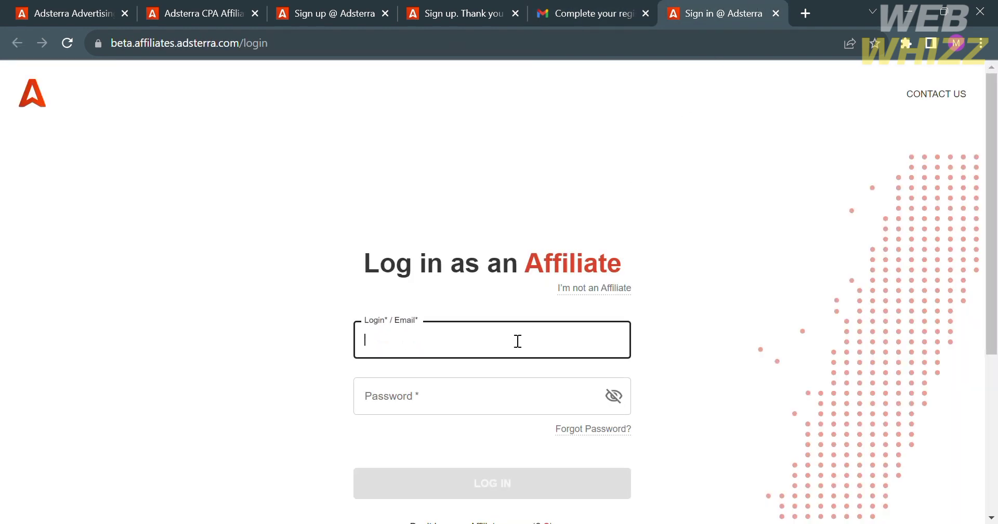
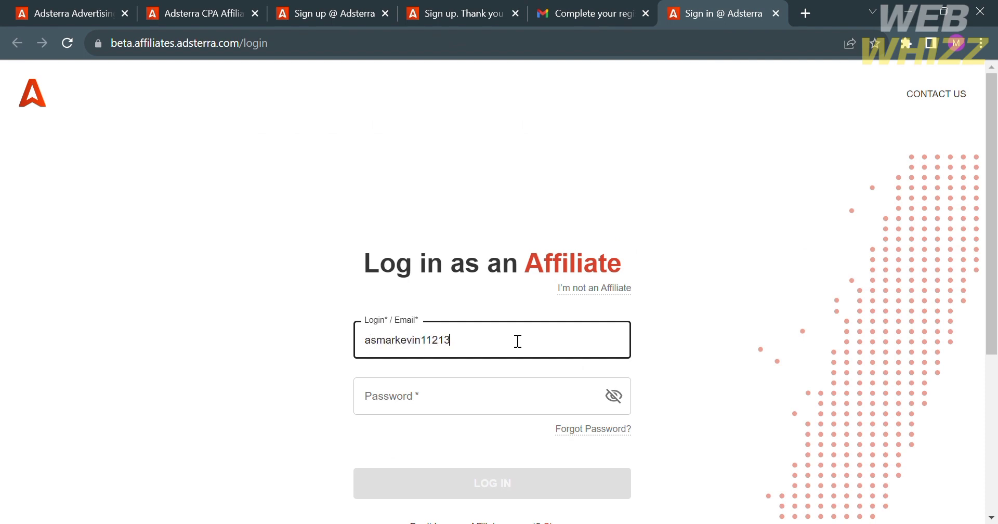
pyautogui.click(491, 395)
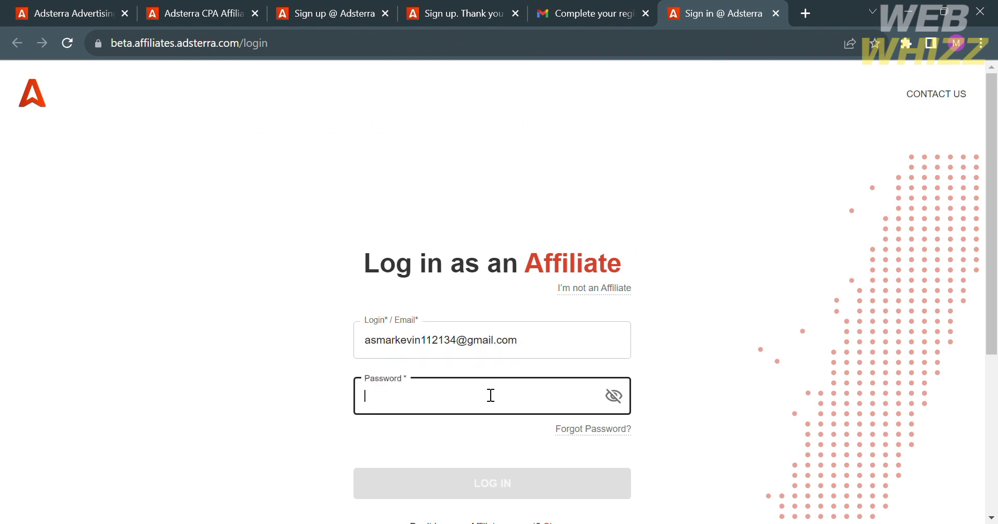
pyautogui.write('••')
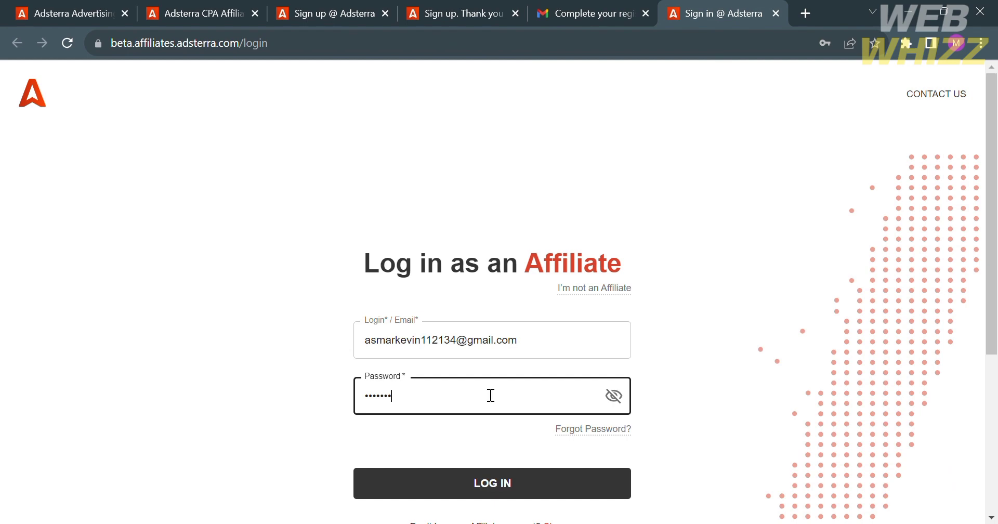
pyautogui.write('•••••')
pyautogui.press('Return')
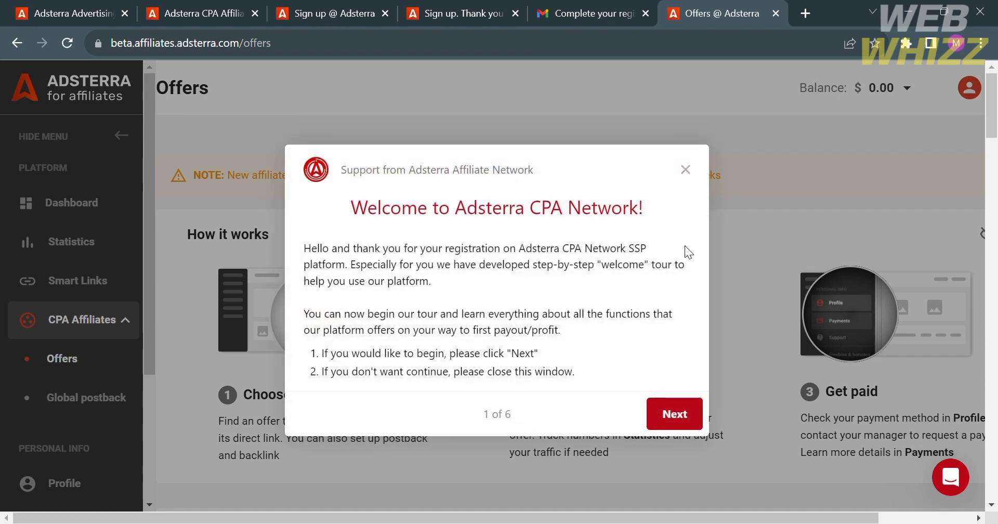
# Close the welcome tour and red onboarding banner, then scroll down to the 92-offer table
pyautogui.click(685, 170)
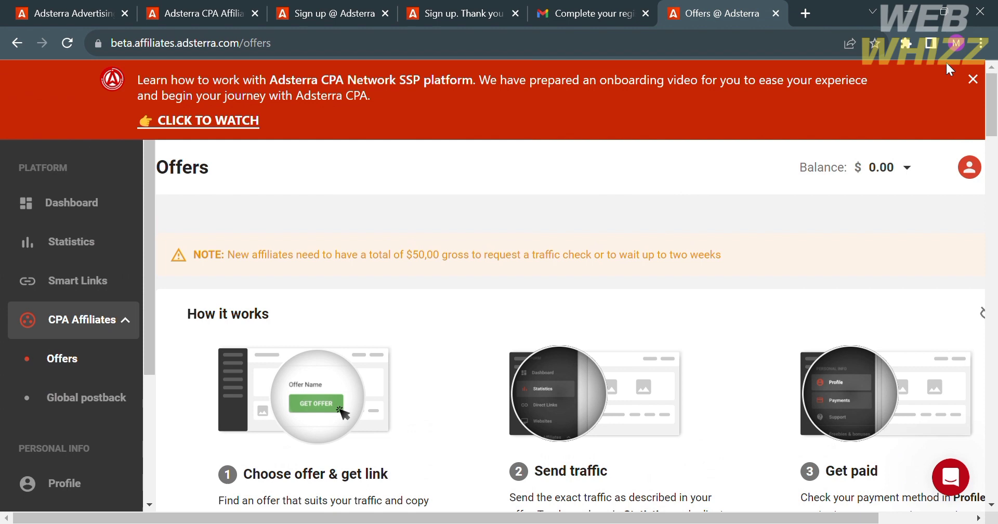
pyautogui.click(984, 80)
pyautogui.scroll(-3, 568, 466)
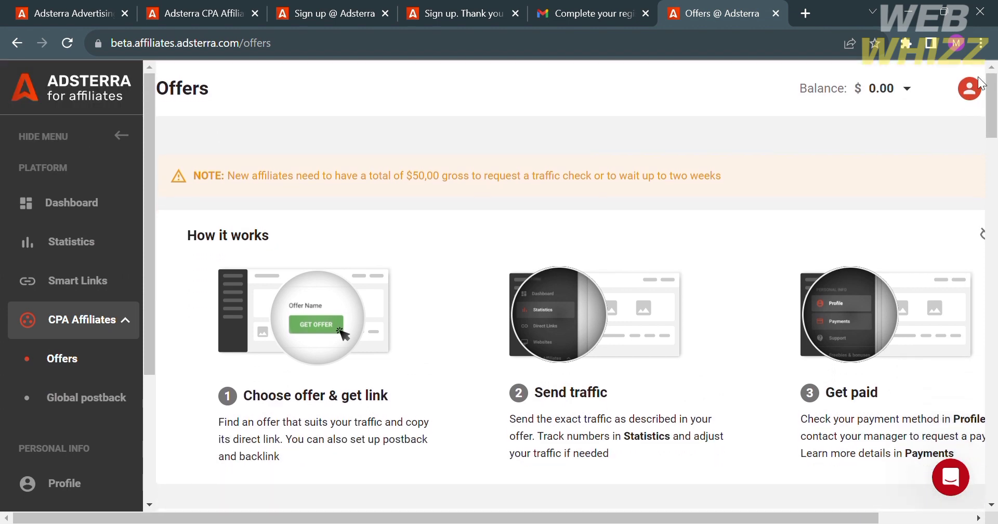
pyautogui.scroll(-1, 564, 470)
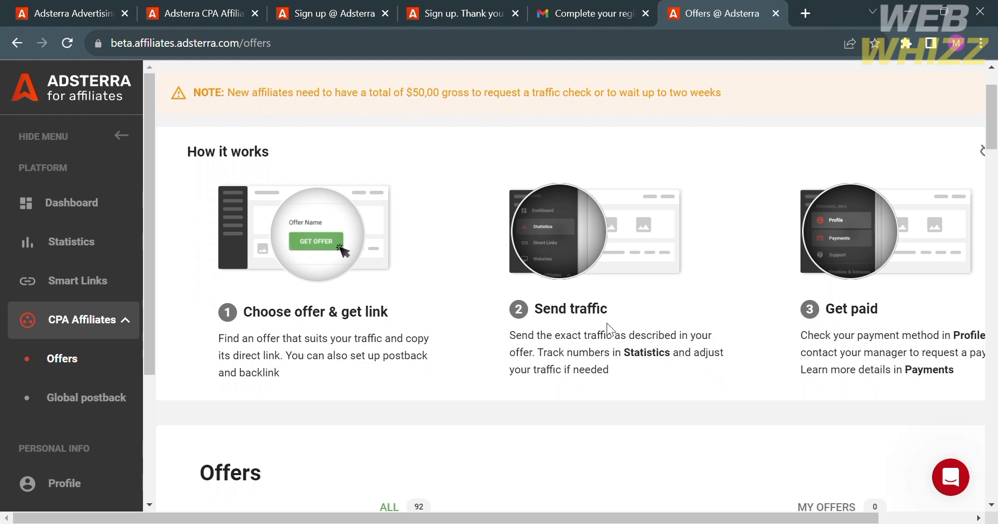
pyautogui.hscroll(3, 881, 342)
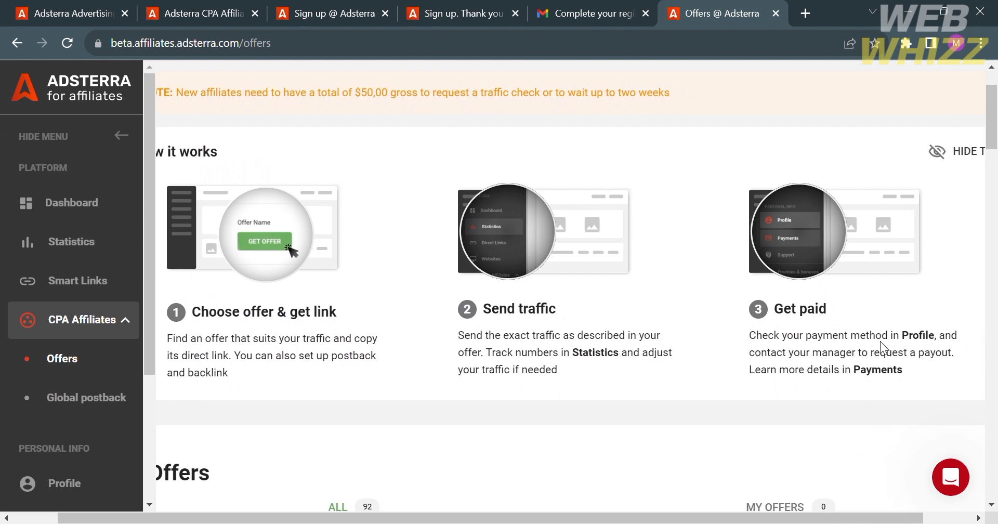
pyautogui.hscroll(-2, 880, 341)
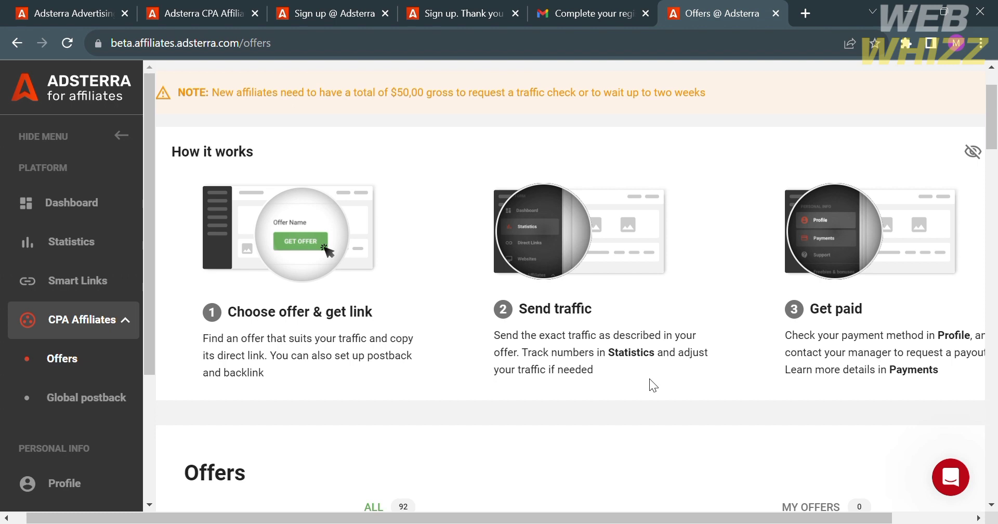
pyautogui.hscroll(2, 650, 380)
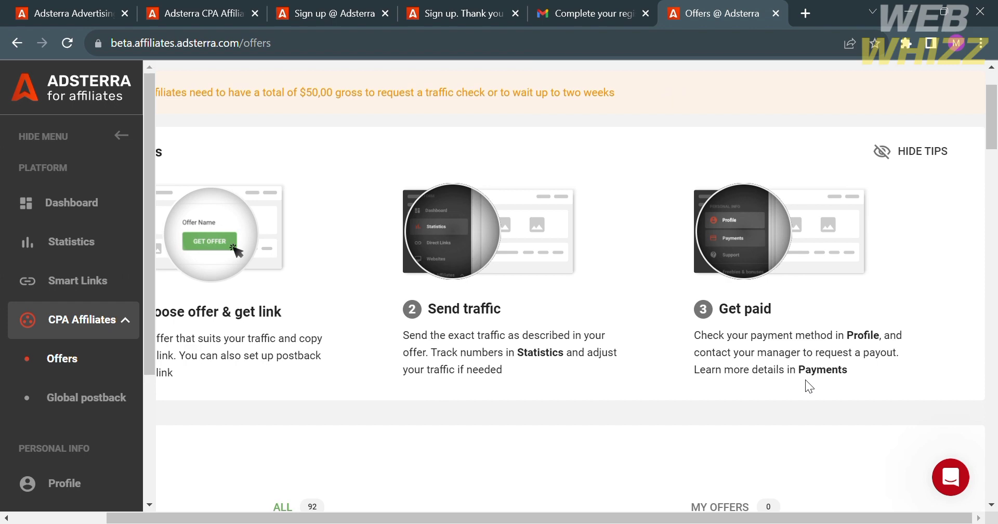
pyautogui.scroll(-7, 806, 386)
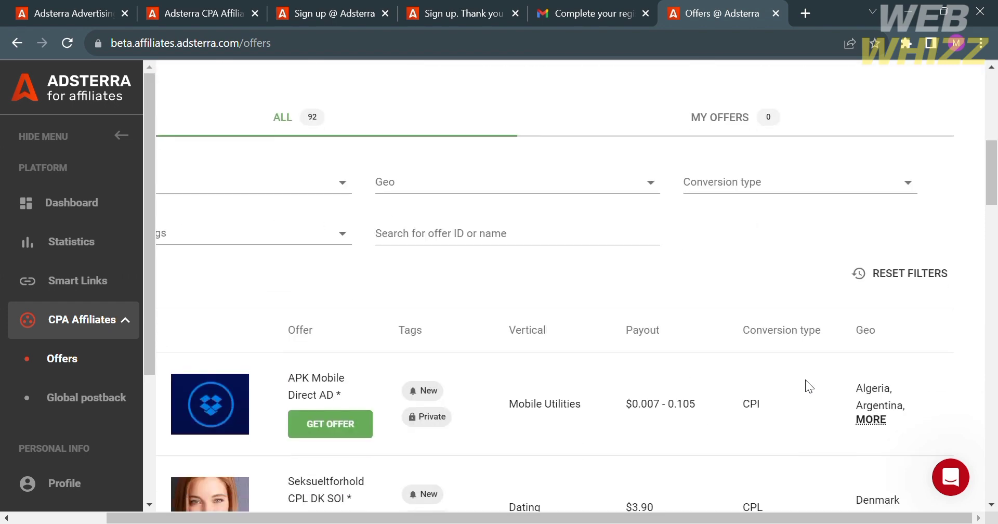
pyautogui.hscroll(-2, 806, 386)
pyautogui.scroll(2, 806, 386)
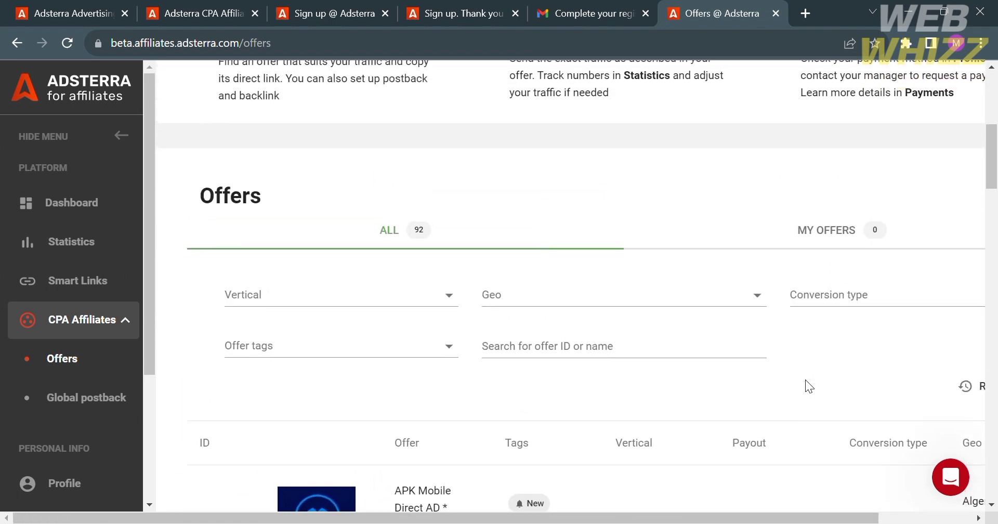
pyautogui.scroll(-2, 806, 386)
pyautogui.scroll(3, 806, 386)
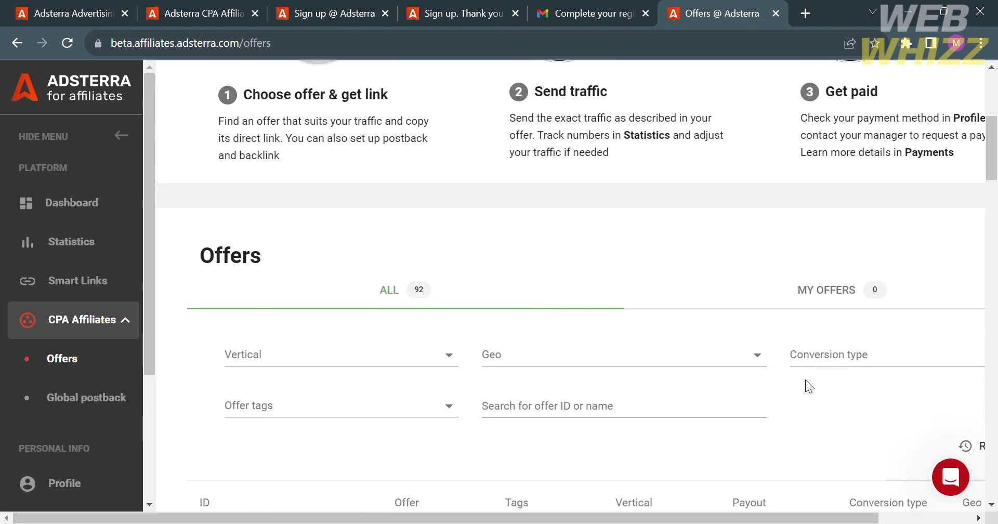
pyautogui.scroll(-6, 453, 335)
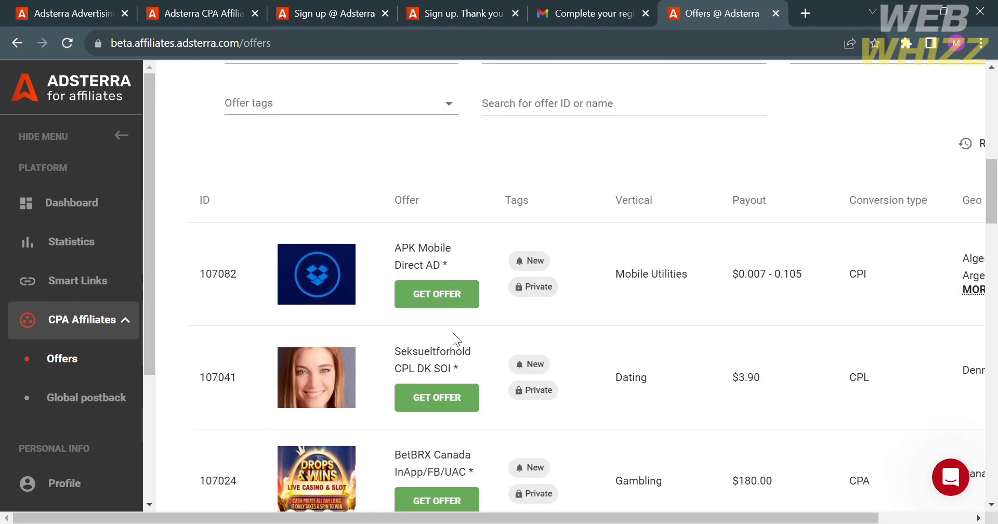
pyautogui.scroll(4, 454, 335)
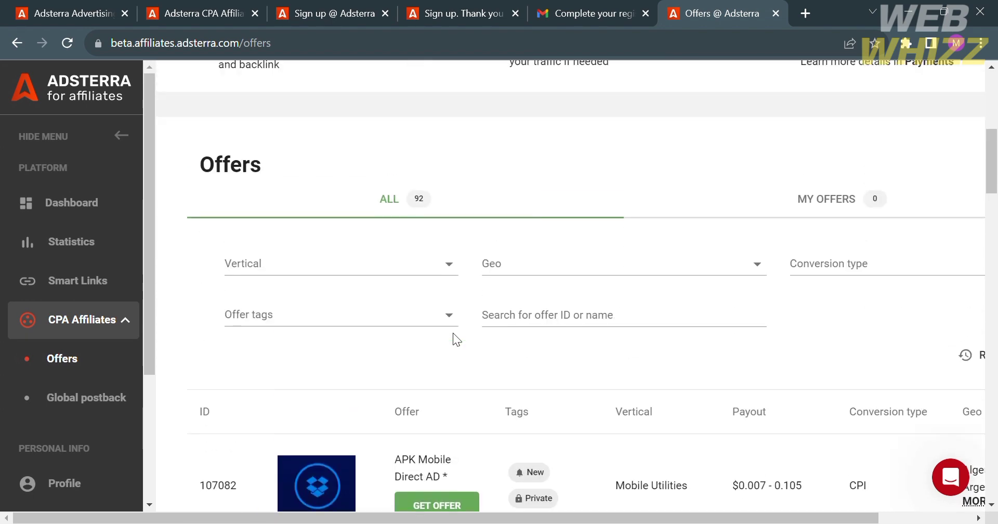
pyautogui.click(440, 265)
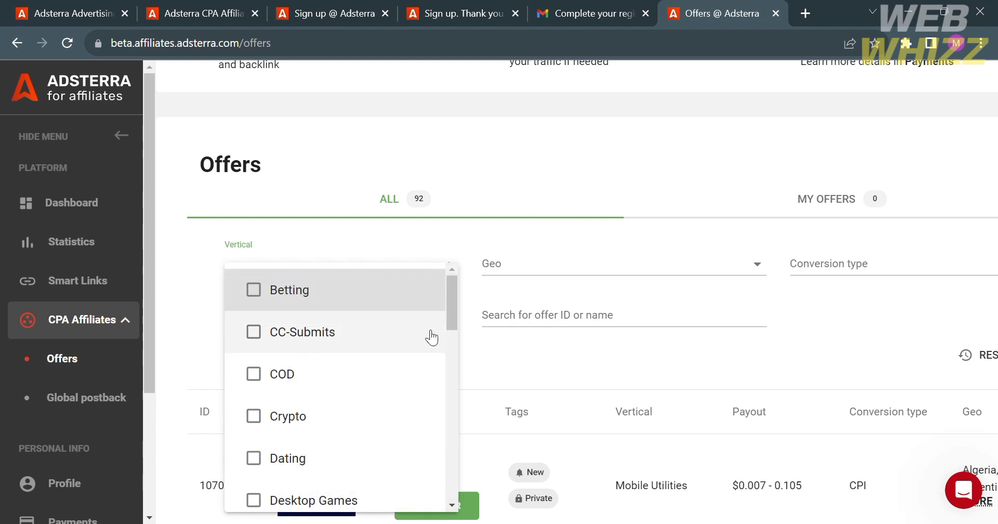
pyautogui.scroll(-1, 414, 383)
pyautogui.scroll(-1, 415, 382)
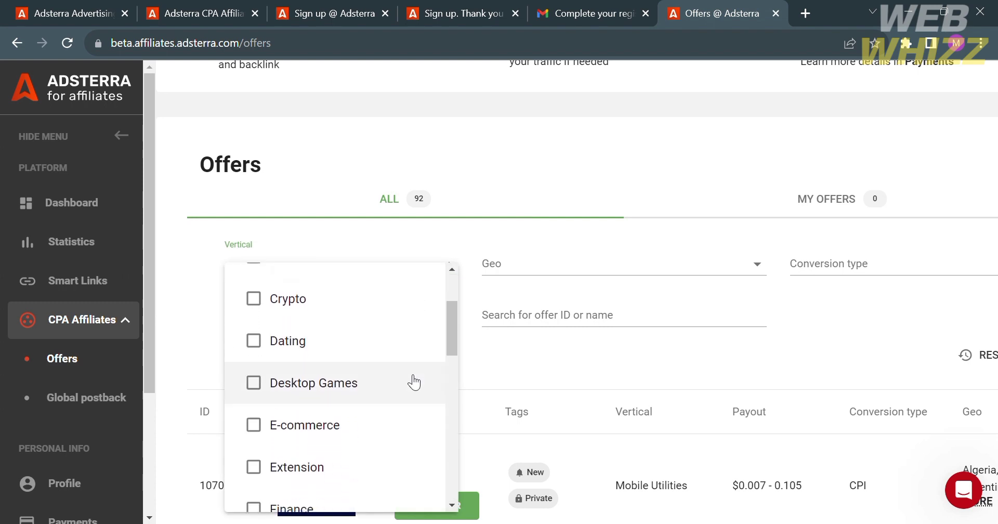
pyautogui.scroll(-1, 376, 469)
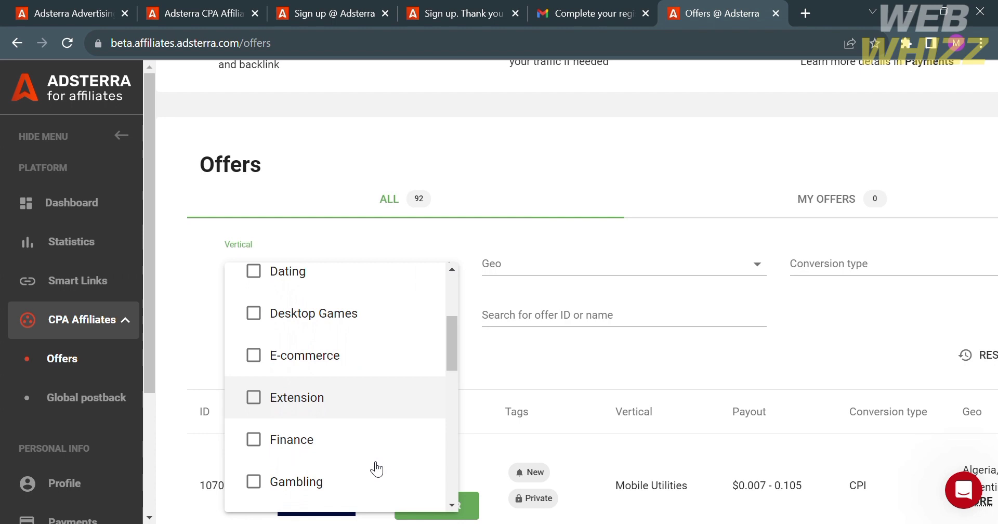
pyautogui.scroll(3, 397, 290)
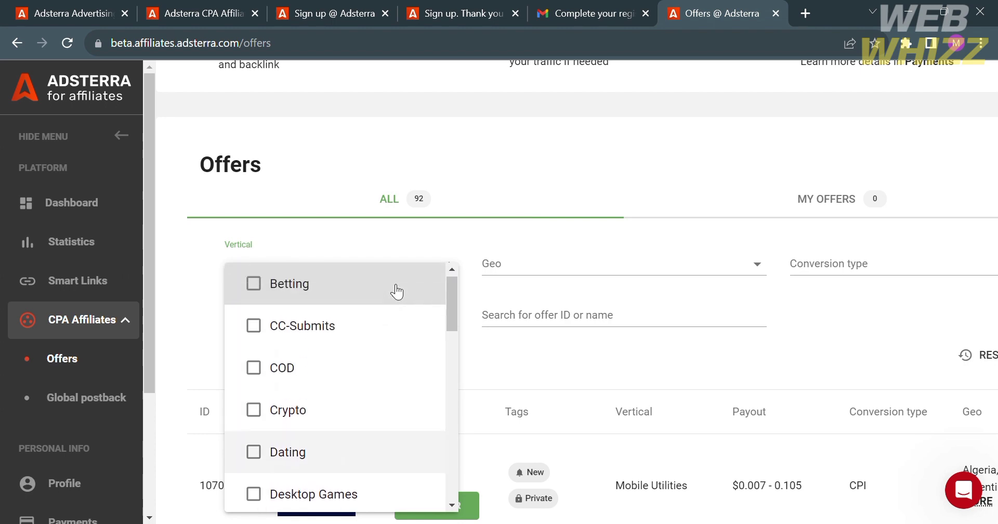
pyautogui.click(379, 414)
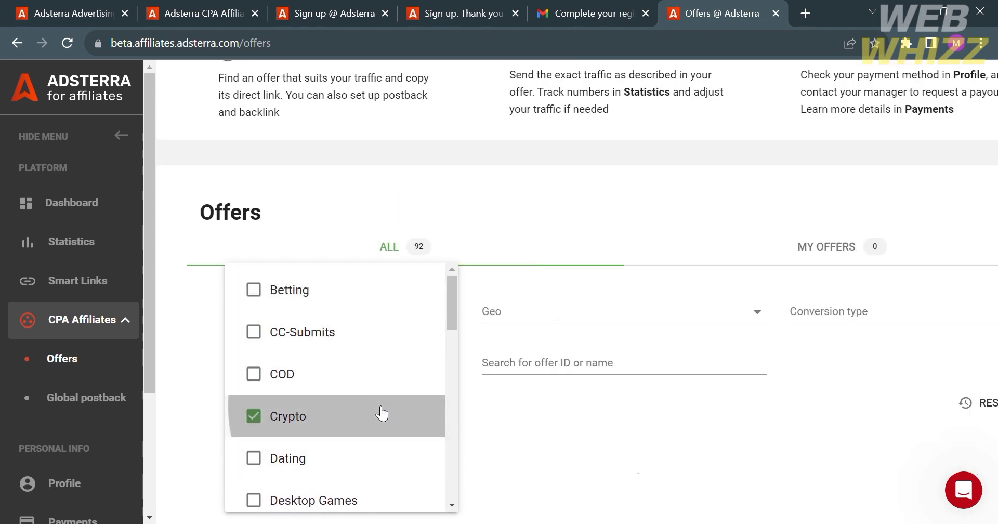
pyautogui.click(588, 267)
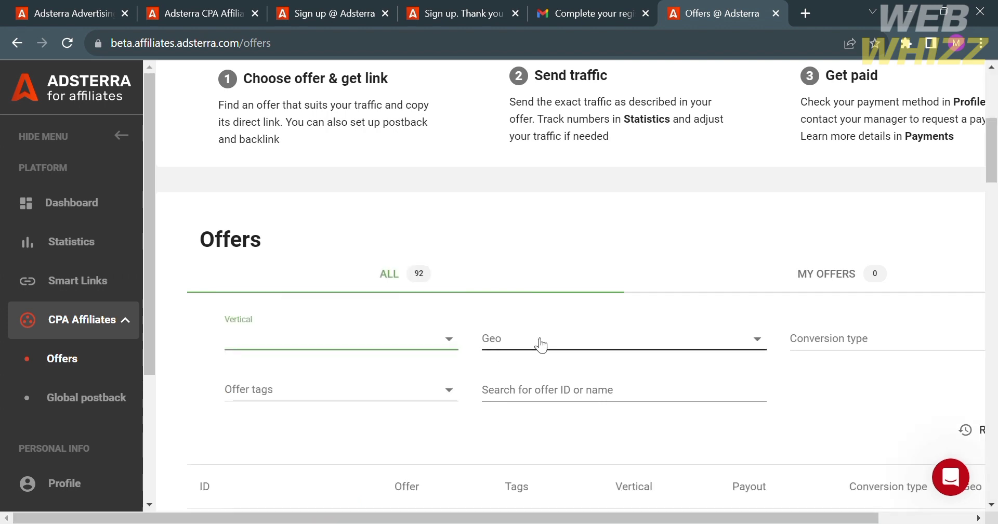
pyautogui.click(541, 340)
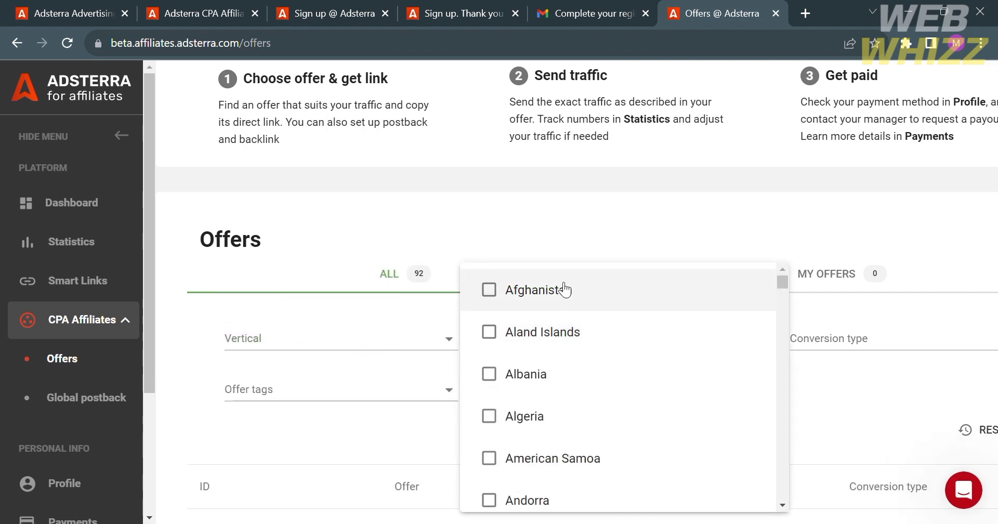
pyautogui.scroll(-1, 594, 446)
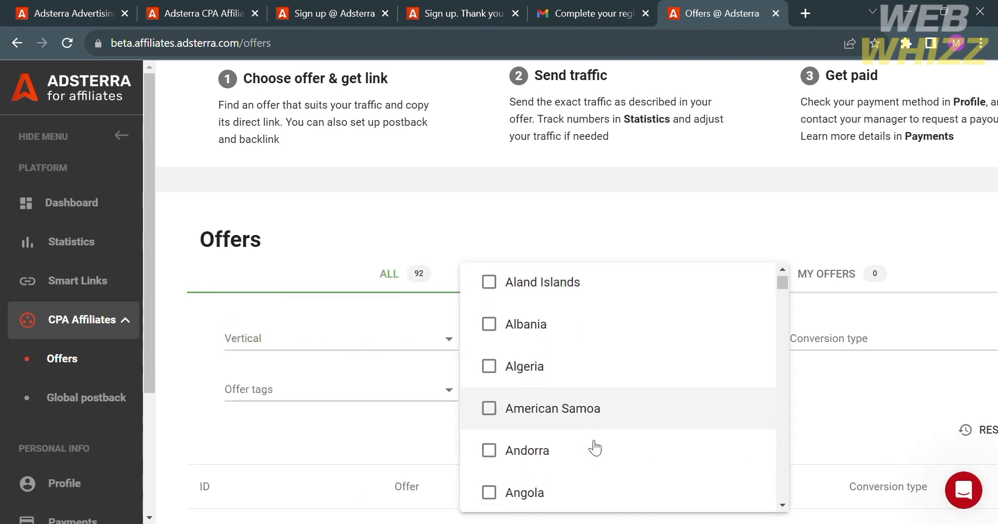
pyautogui.scroll(-15, 593, 446)
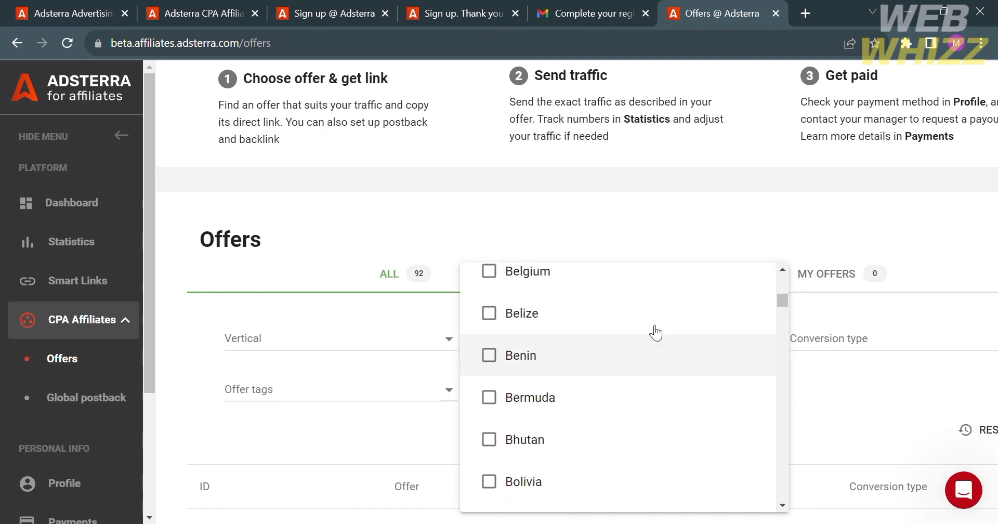
pyautogui.click(737, 167)
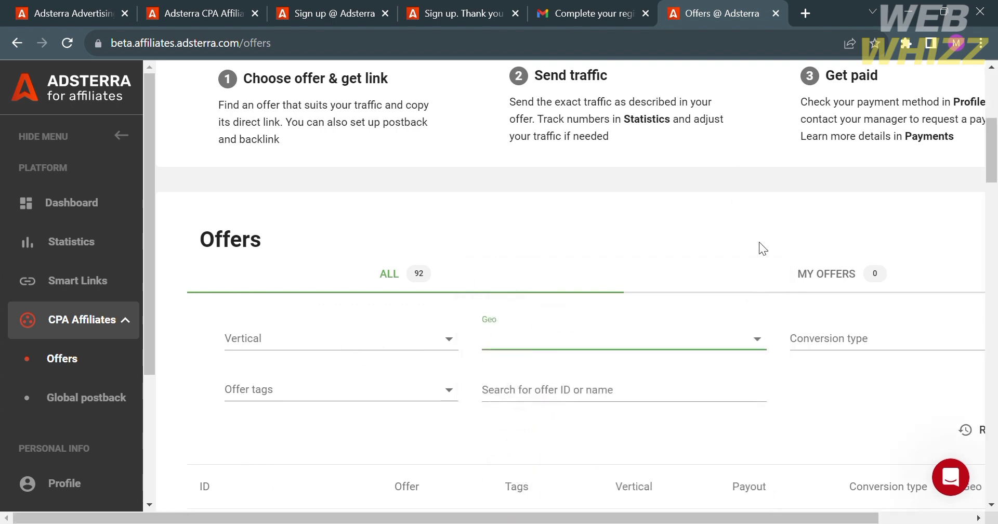
pyautogui.click(486, 362)
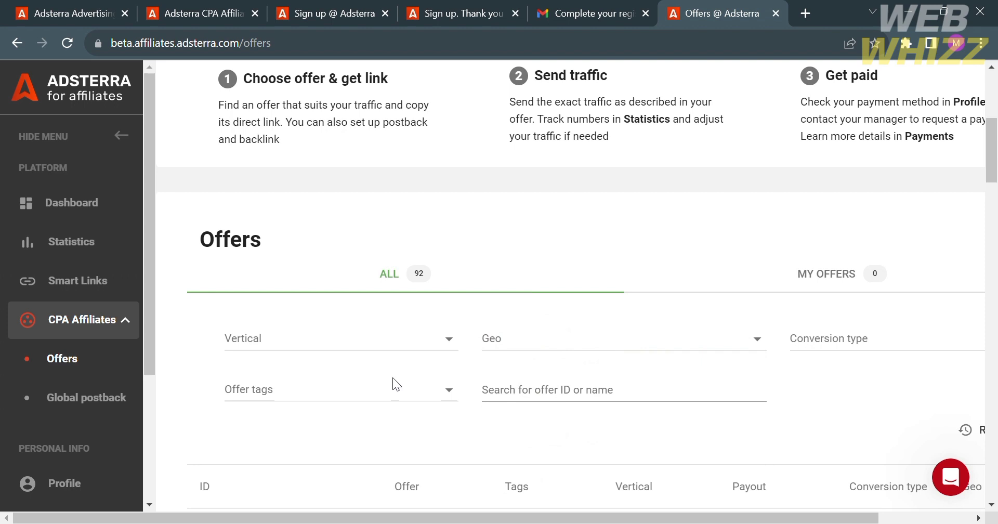
pyautogui.click(448, 391)
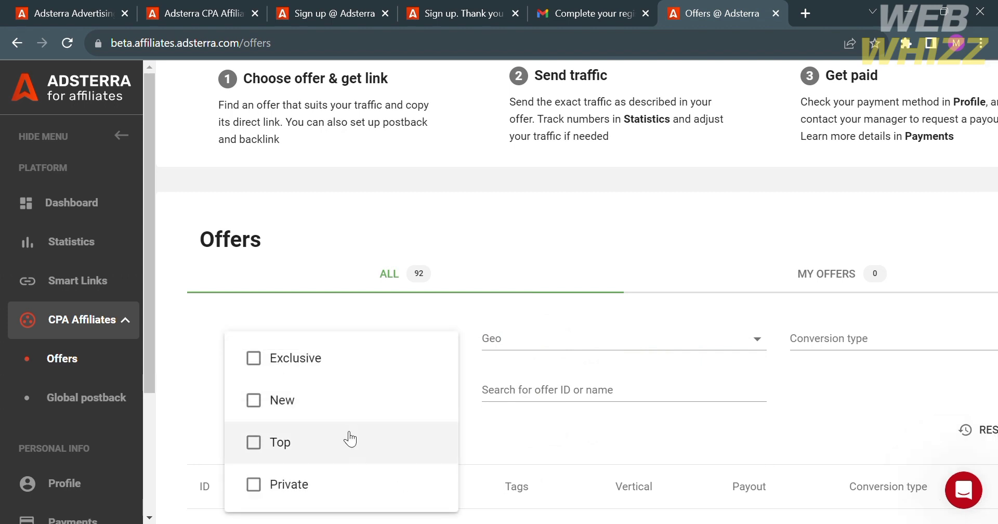
pyautogui.click(578, 436)
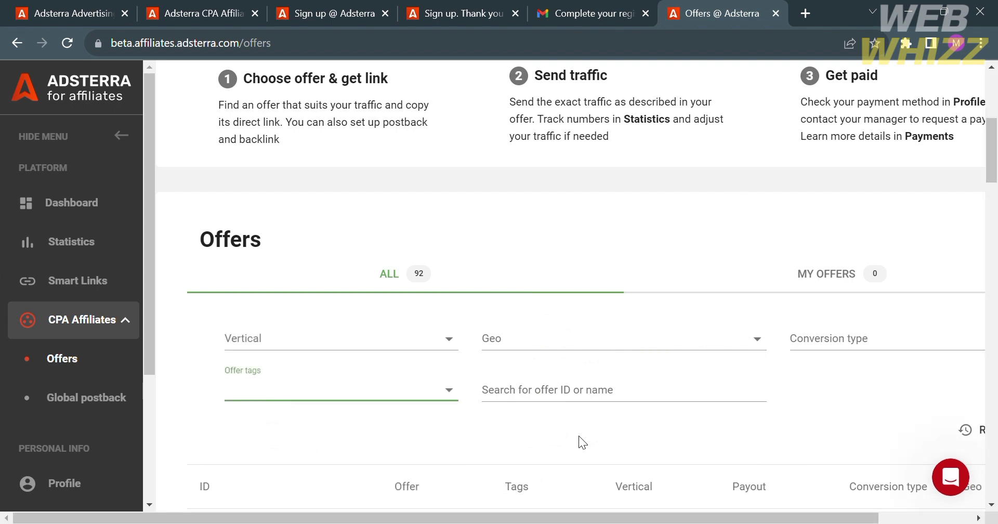
pyautogui.scroll(-5, 578, 391)
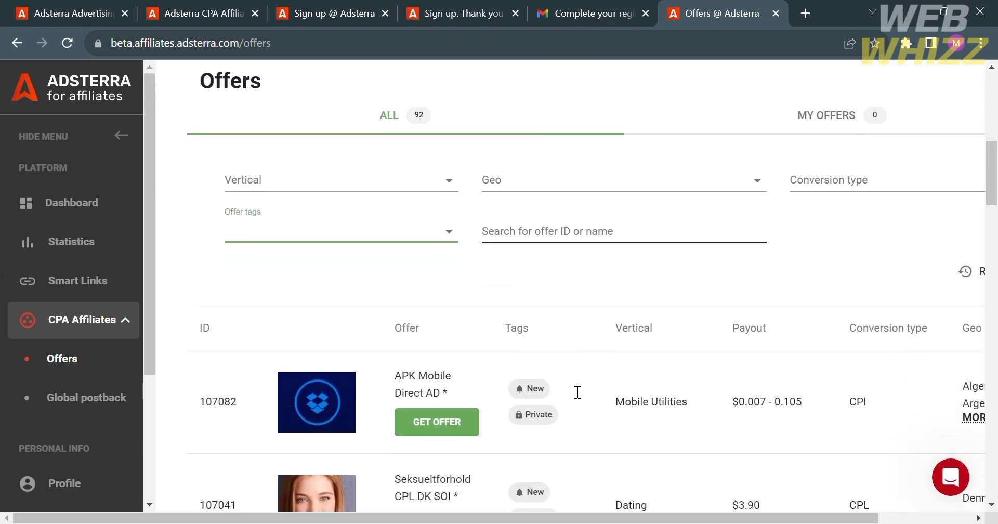
pyautogui.scroll(-5, 569, 384)
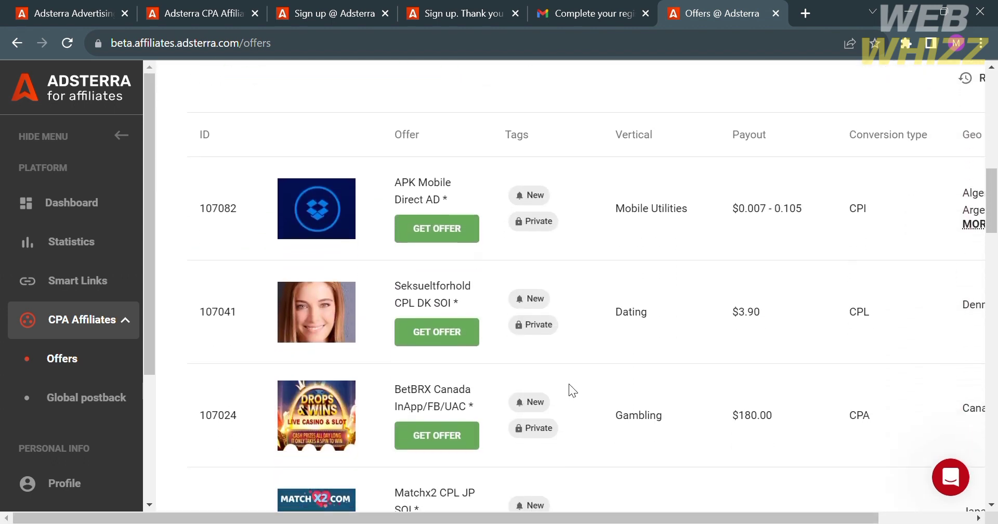
pyautogui.scroll(5, 781, 310)
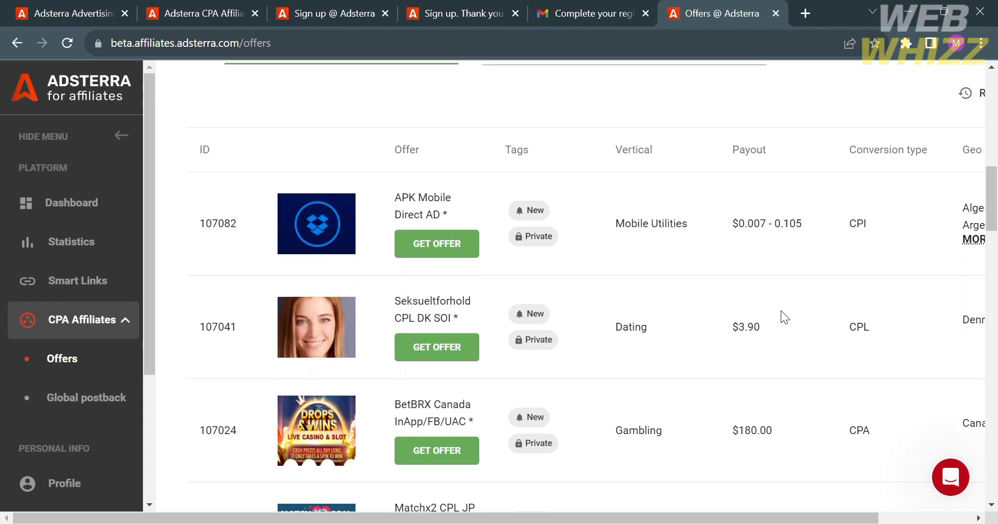
pyautogui.scroll(-2, 781, 311)
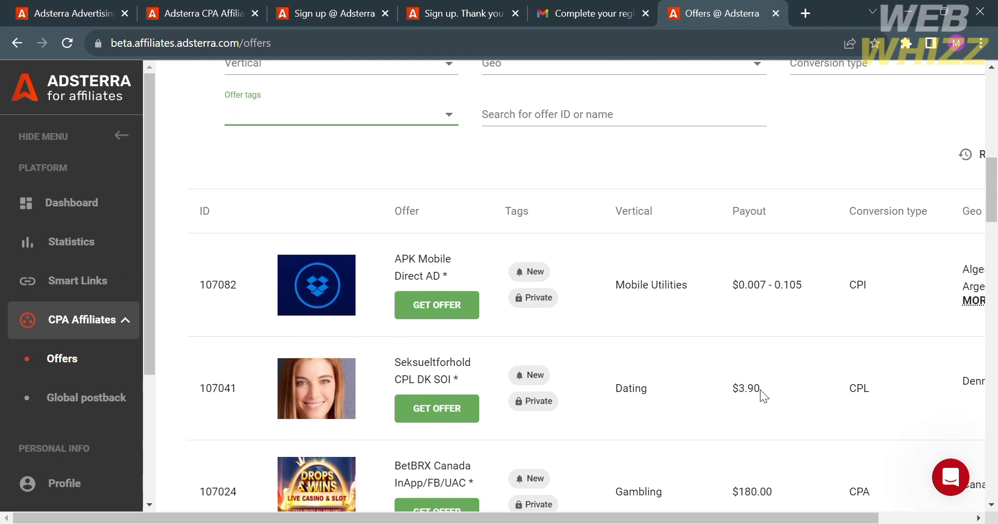
pyautogui.hscroll(3, 760, 389)
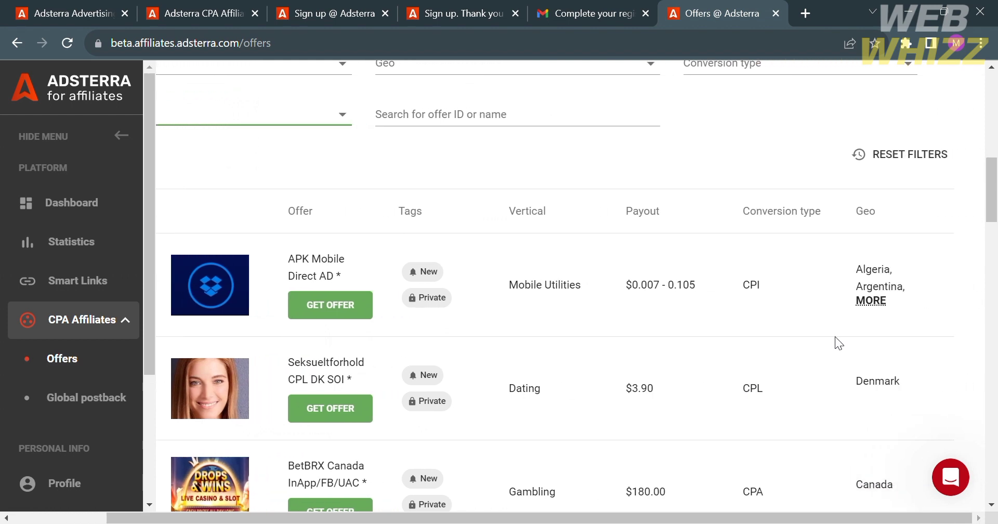
pyautogui.hscroll(-3, 684, 392)
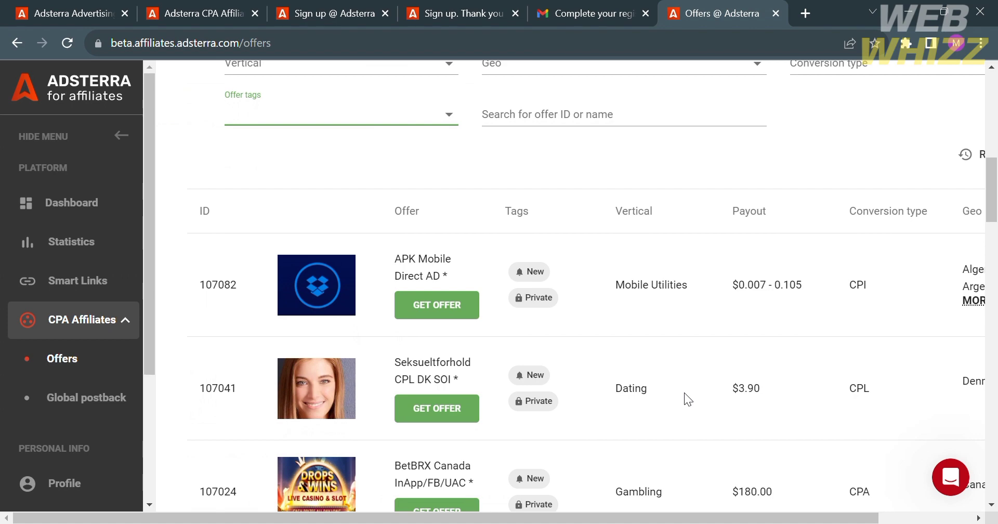
pyautogui.scroll(-6, 685, 392)
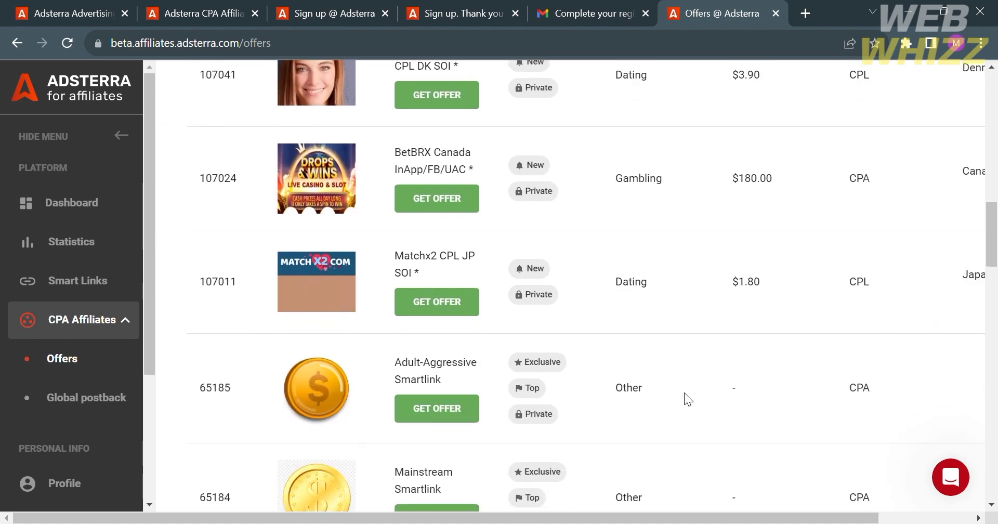
pyautogui.scroll(-4, 684, 392)
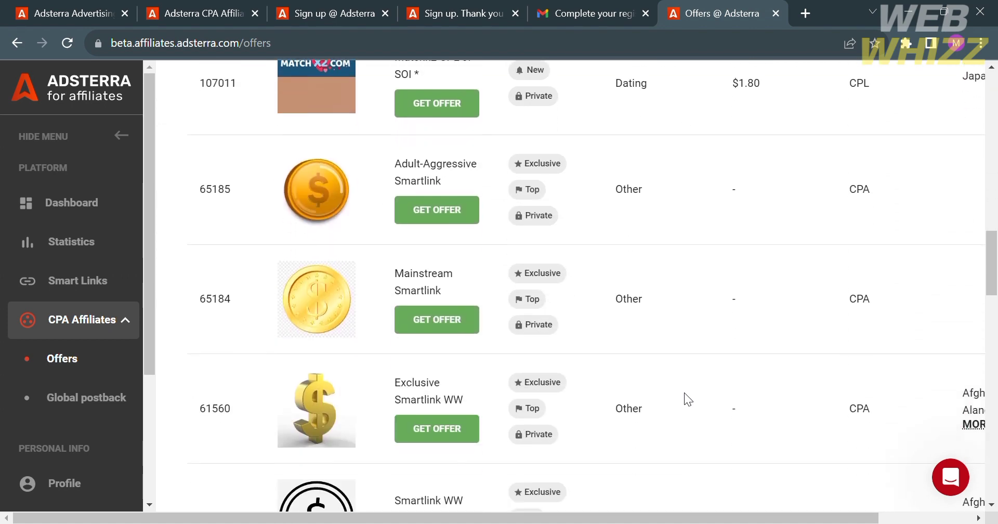
pyautogui.scroll(5, 684, 392)
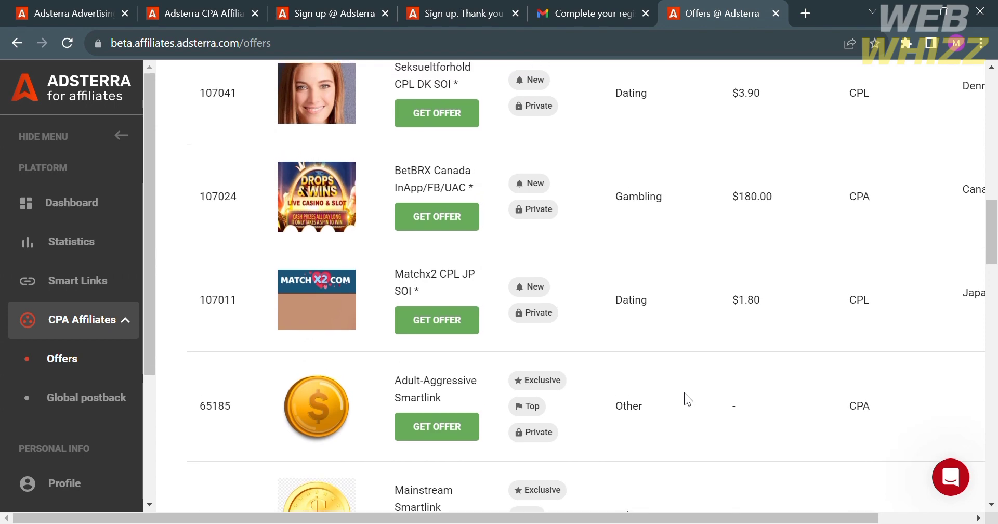
pyautogui.scroll(-10, 641, 400)
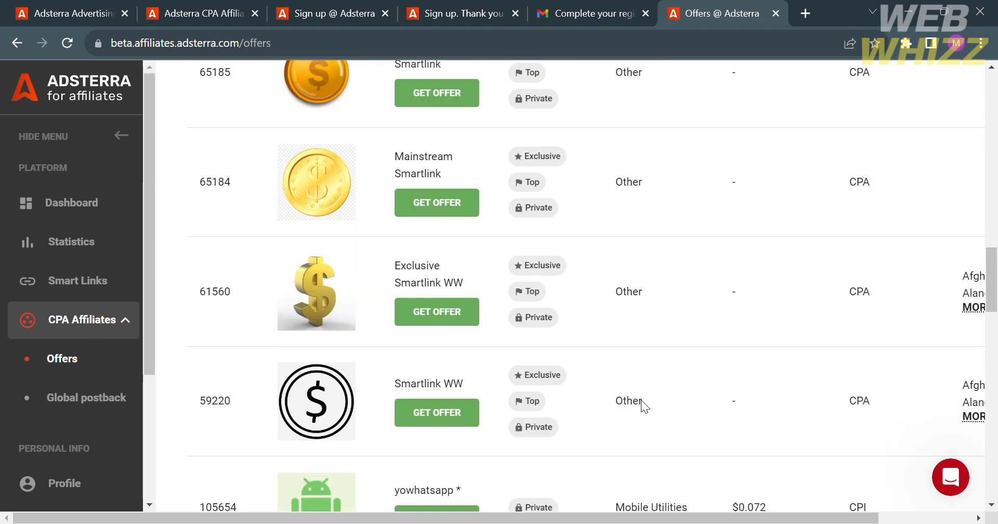
pyautogui.scroll(-10, 643, 402)
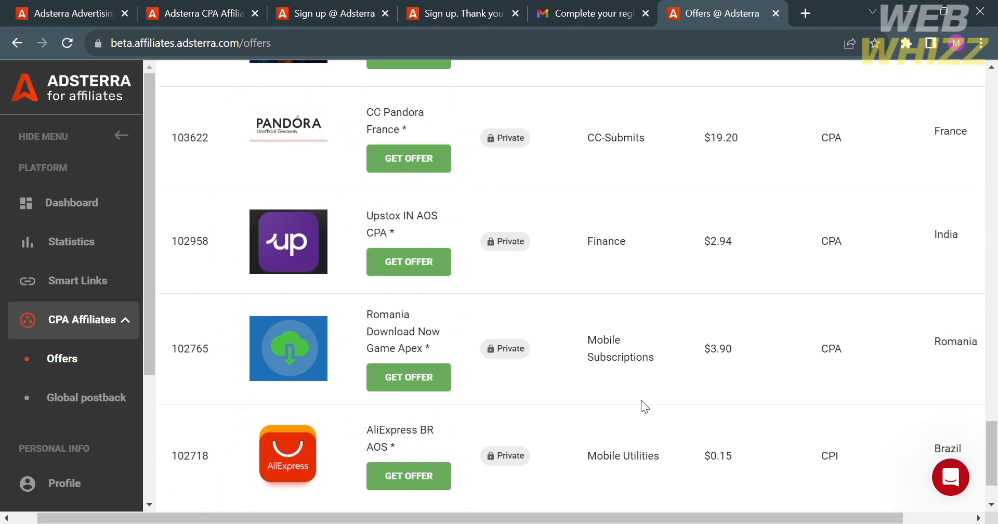
# Open AliExpress BR AOS, request a link for it, and dismiss the confirmation with GOT IT
pyautogui.click(430, 485)
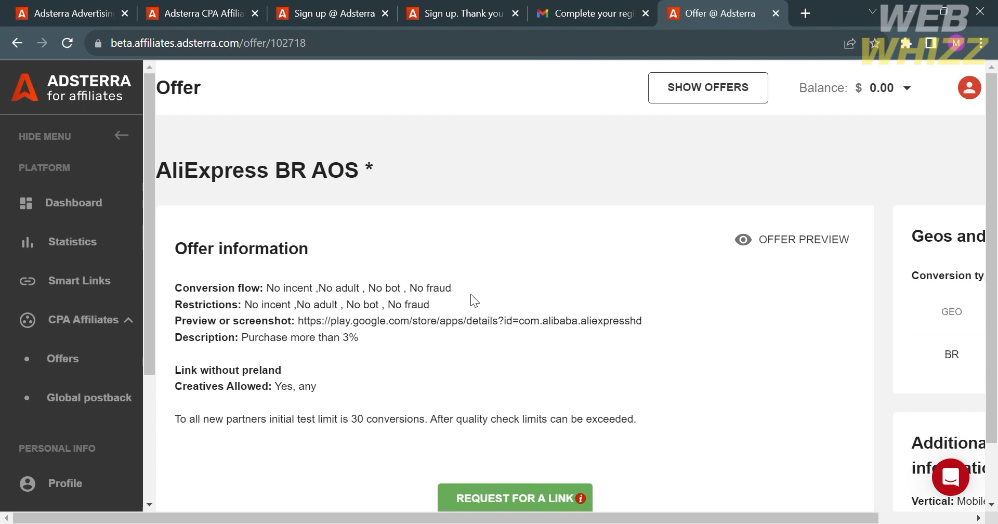
pyautogui.scroll(-1, 334, 391)
pyautogui.scroll(-1, 334, 395)
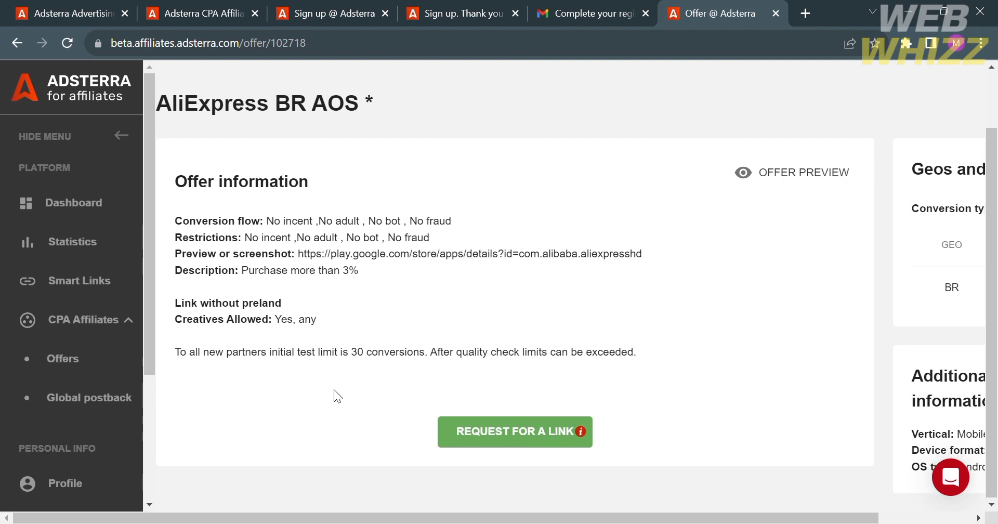
pyautogui.hscroll(2, 334, 391)
pyautogui.hscroll(1, 334, 395)
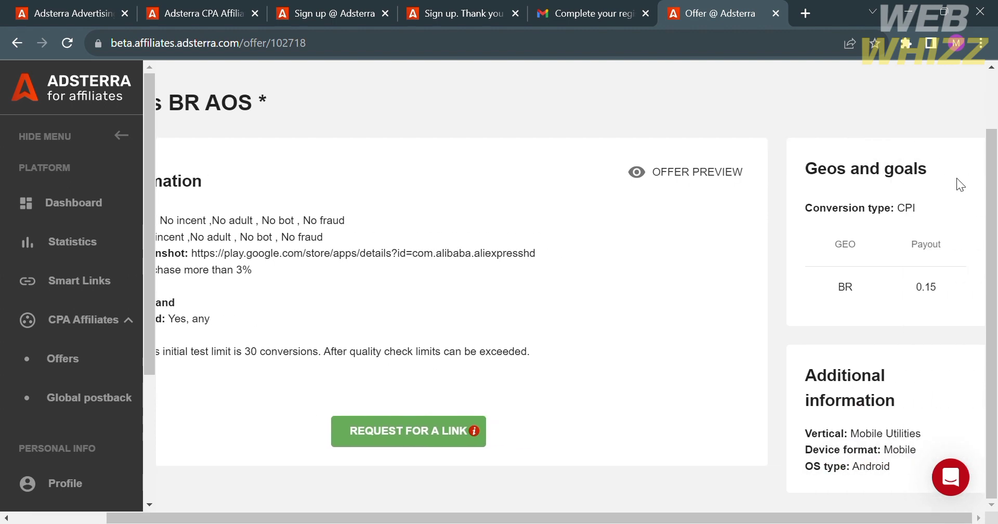
pyautogui.click(540, 434)
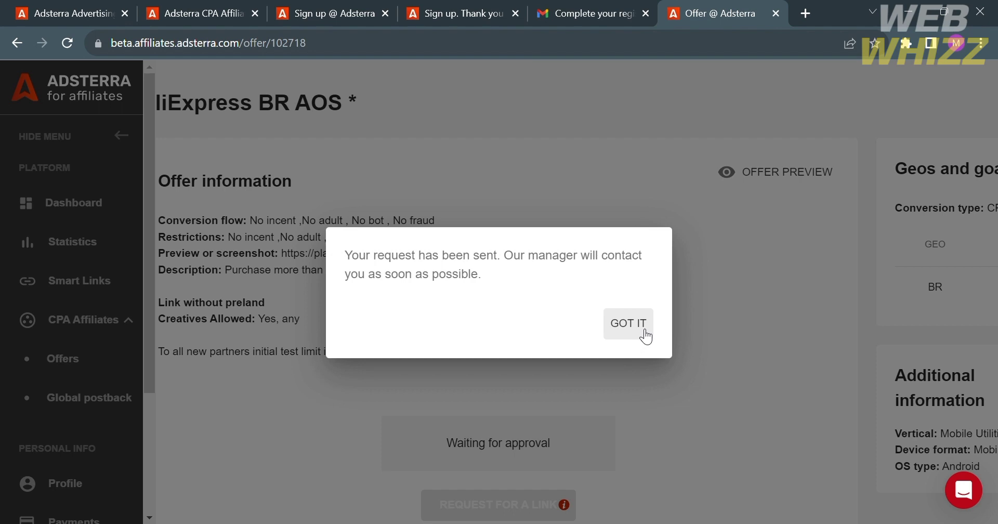
pyautogui.click(645, 335)
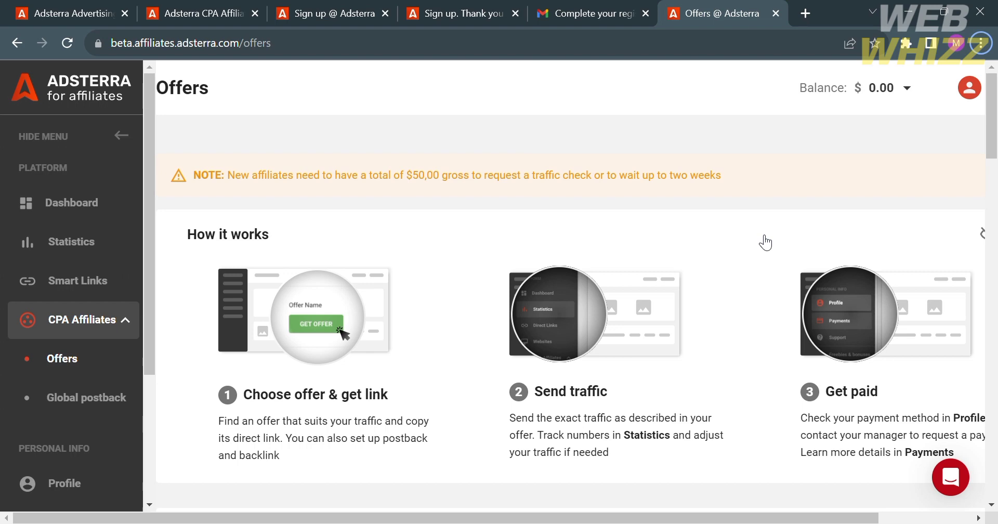
pyautogui.scroll(-8, 469, 382)
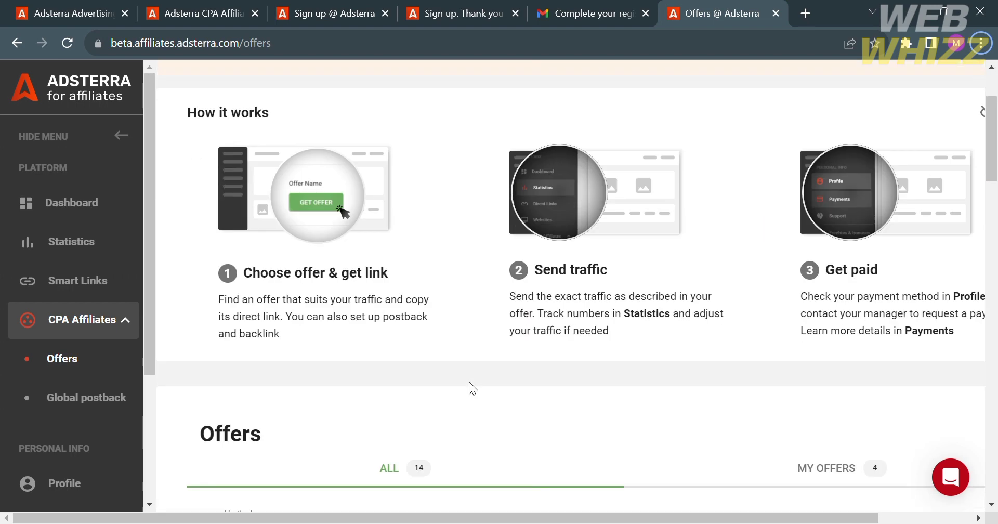
pyautogui.scroll(6, 469, 382)
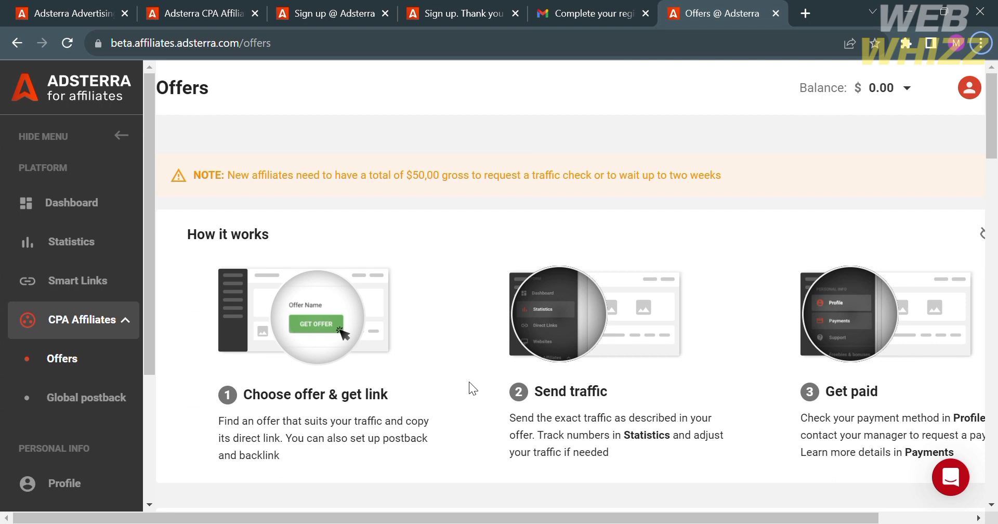
pyautogui.scroll(-6, 470, 382)
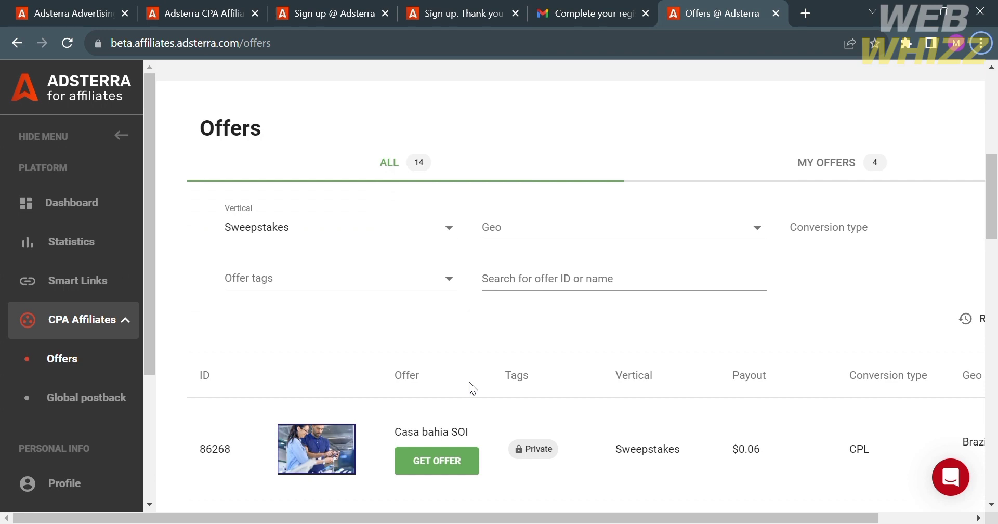
pyautogui.scroll(-3, 469, 382)
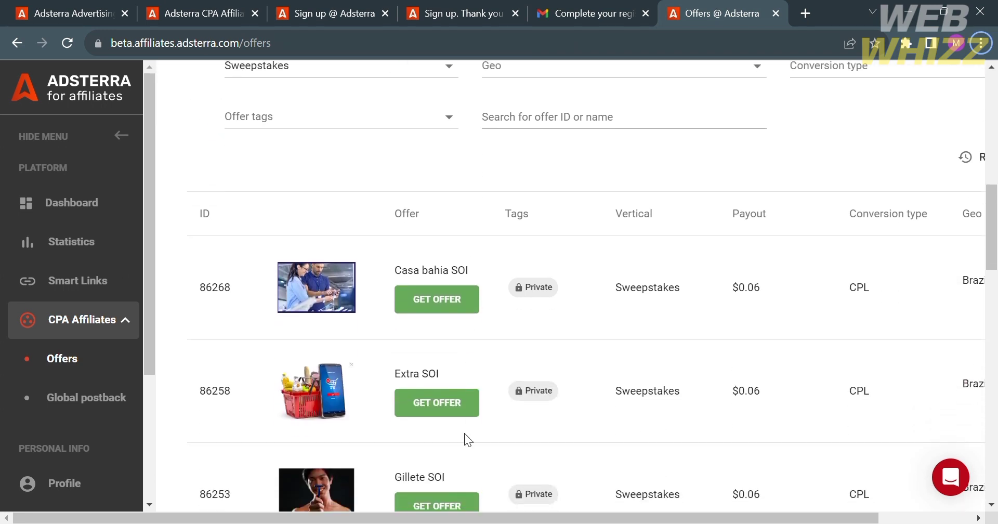
pyautogui.scroll(2, 464, 432)
pyautogui.click(440, 190)
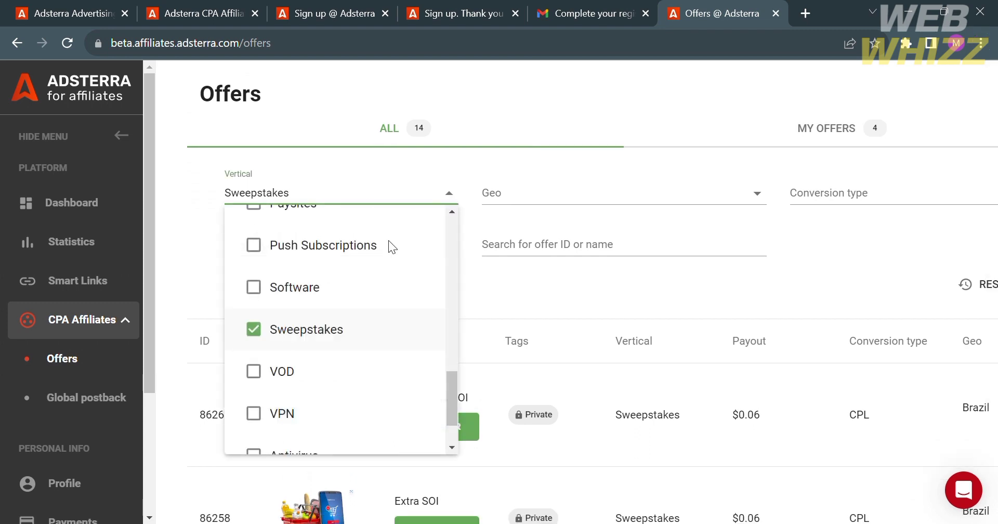
pyautogui.click(202, 305)
pyautogui.scroll(-3, 478, 437)
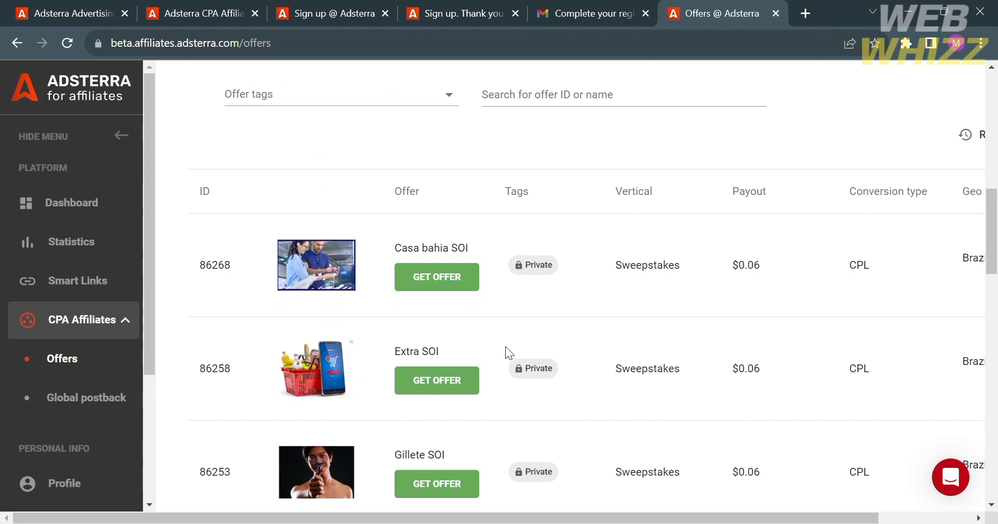
pyautogui.scroll(2, 506, 345)
pyautogui.scroll(-1, 507, 342)
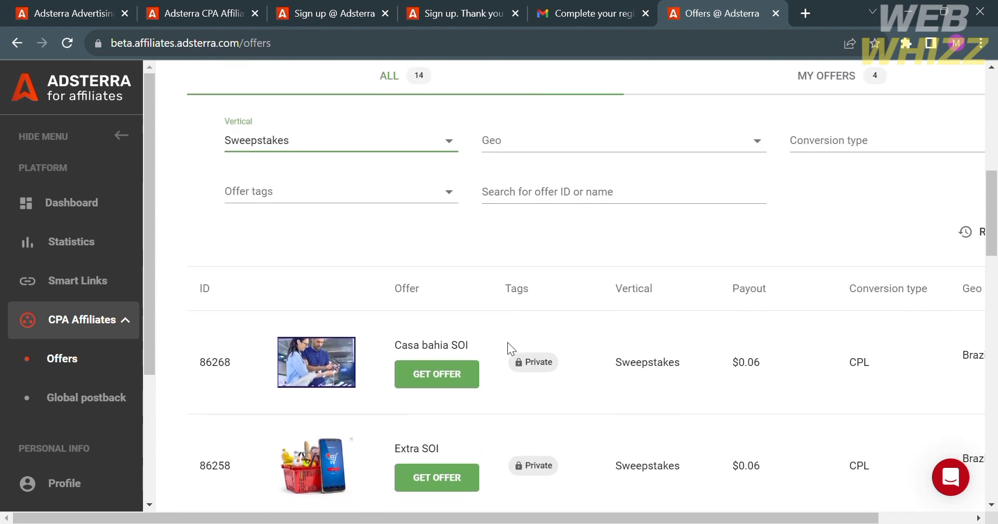
# Request a link for the Casa bahia SOI offer and dismiss the confirmation
pyautogui.click(474, 367)
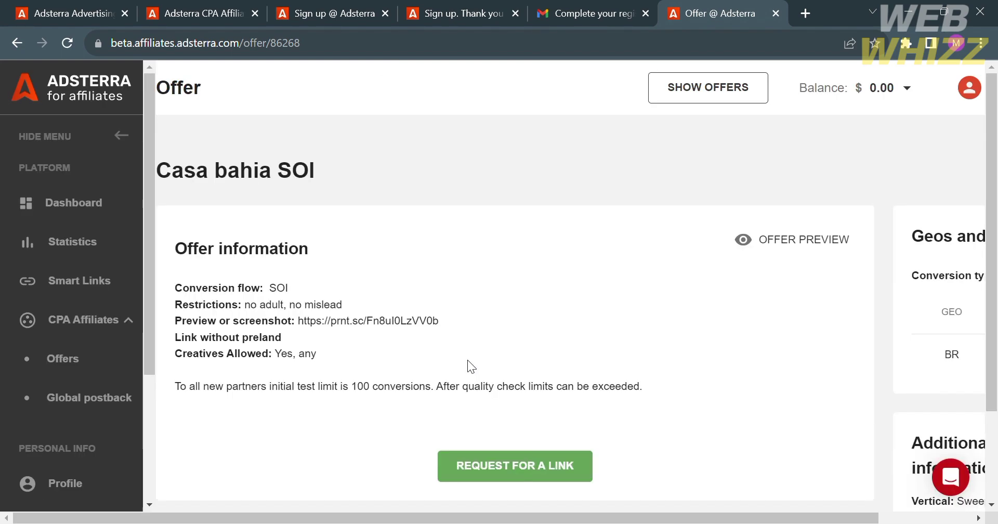
pyautogui.click(510, 471)
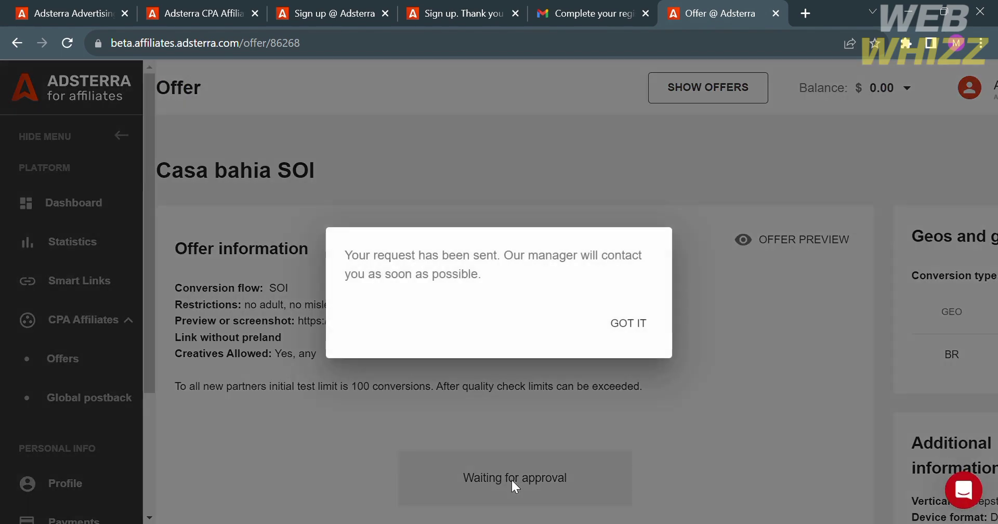
pyautogui.click(638, 324)
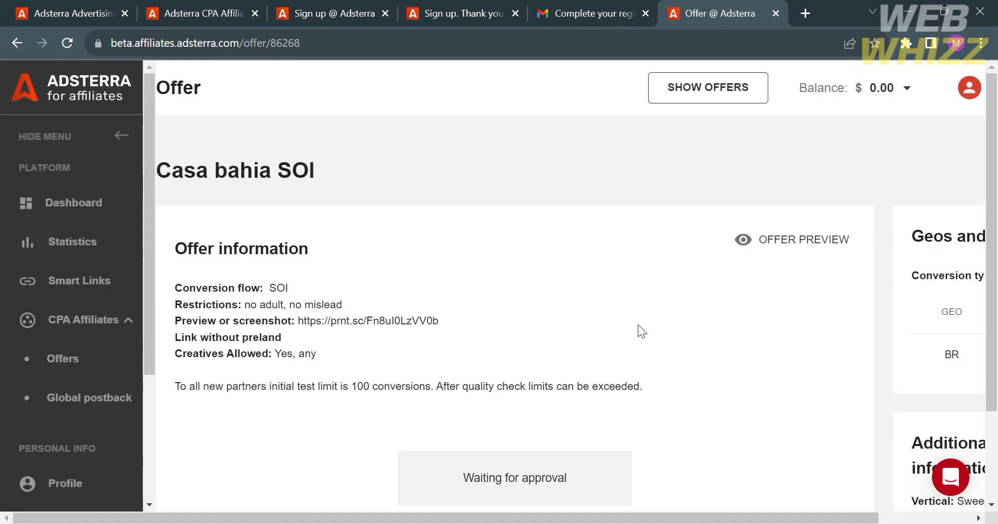
# Back in the full offers list, open the Sweeps Survey (Android) - CPL offer 64047
pyautogui.click(677, 99)
pyautogui.scroll(-6, 409, 421)
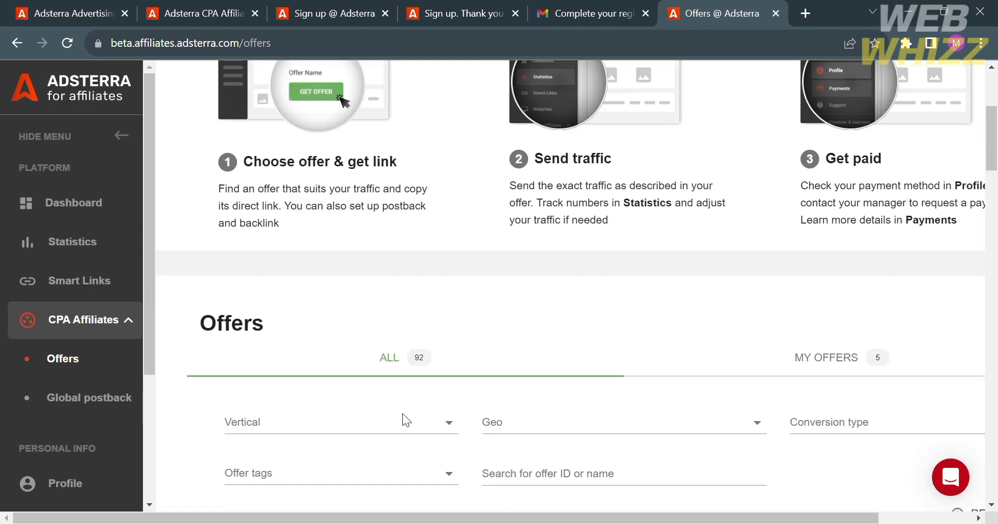
pyautogui.scroll(-1, 411, 411)
pyautogui.click(443, 267)
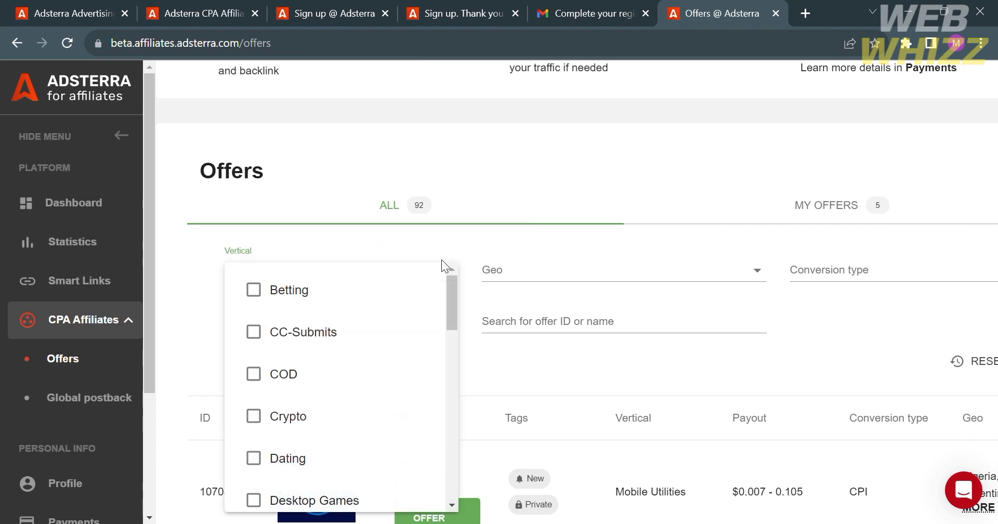
pyautogui.scroll(-5, 437, 284)
pyautogui.scroll(-15, 511, 448)
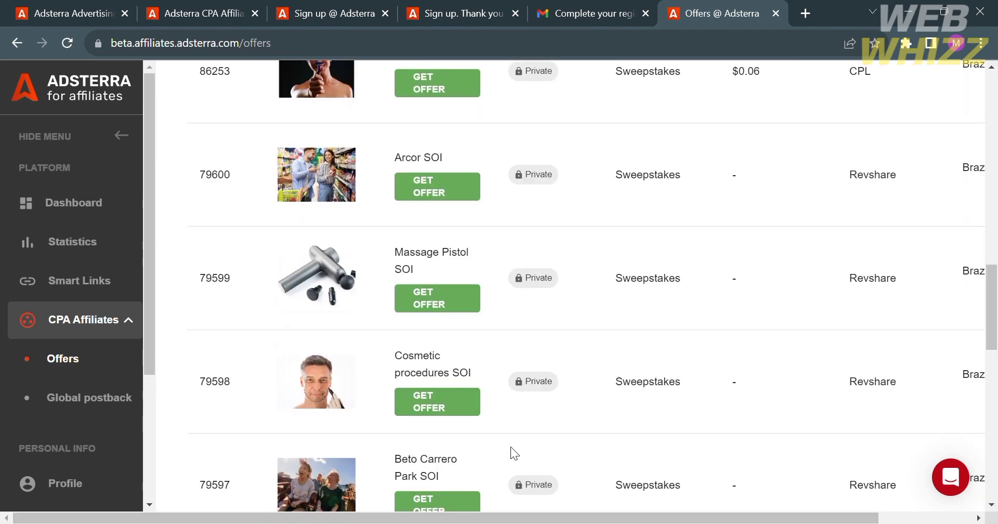
pyautogui.scroll(-8, 551, 386)
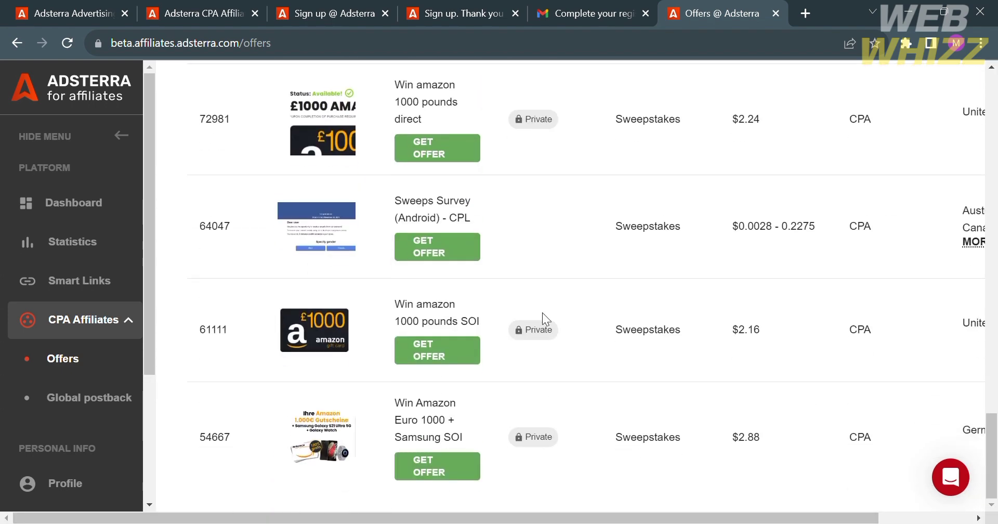
pyautogui.click(448, 244)
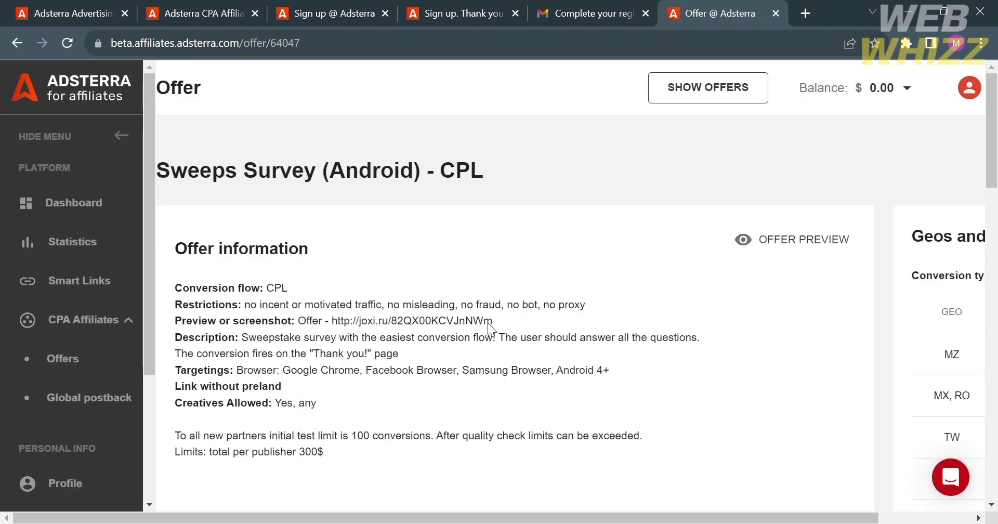
# Scroll the Sweeps Survey offer page down to its Direct link tracking URL and click id fields
pyautogui.scroll(-5, 488, 323)
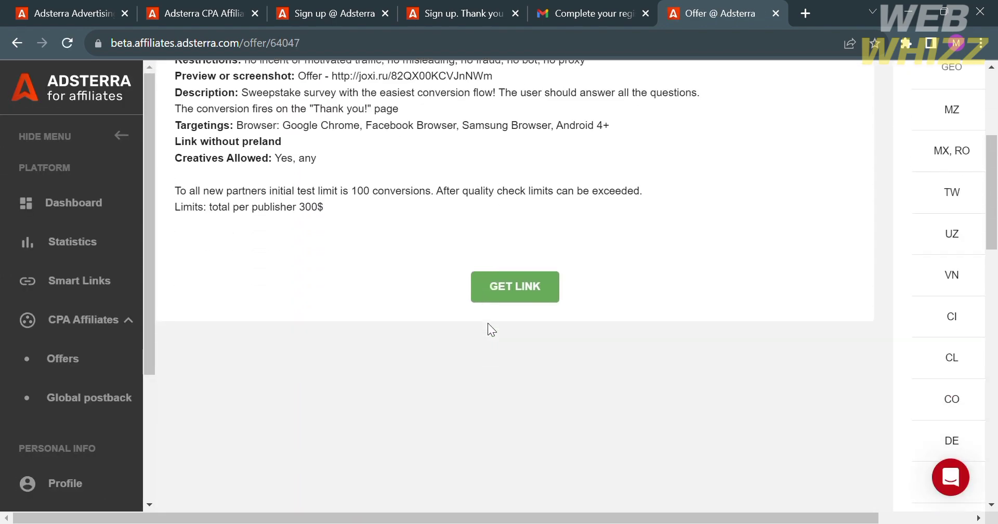
pyautogui.click(520, 285)
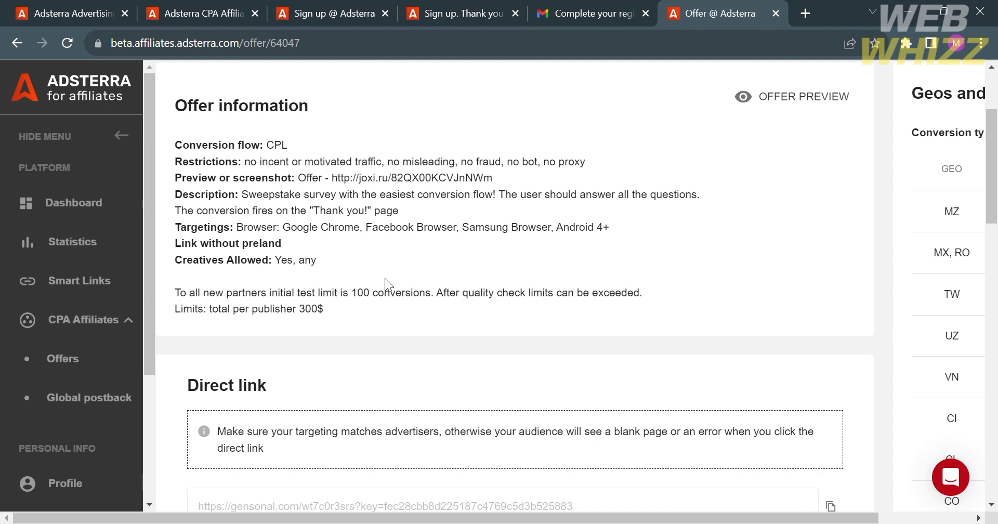
pyautogui.scroll(-4, 305, 257)
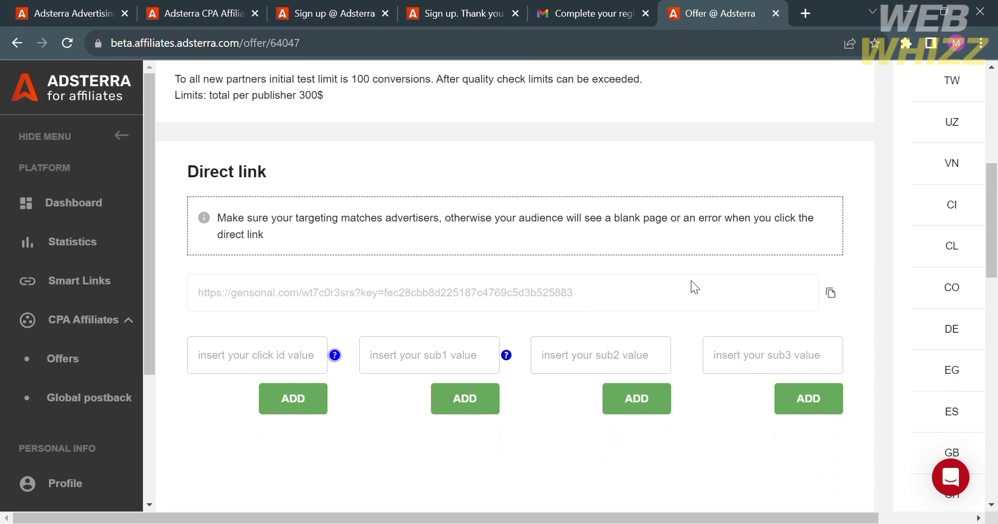
# Copy the direct link and add 'Email' as its click id, appending &s2s=Email
pyautogui.click(832, 293)
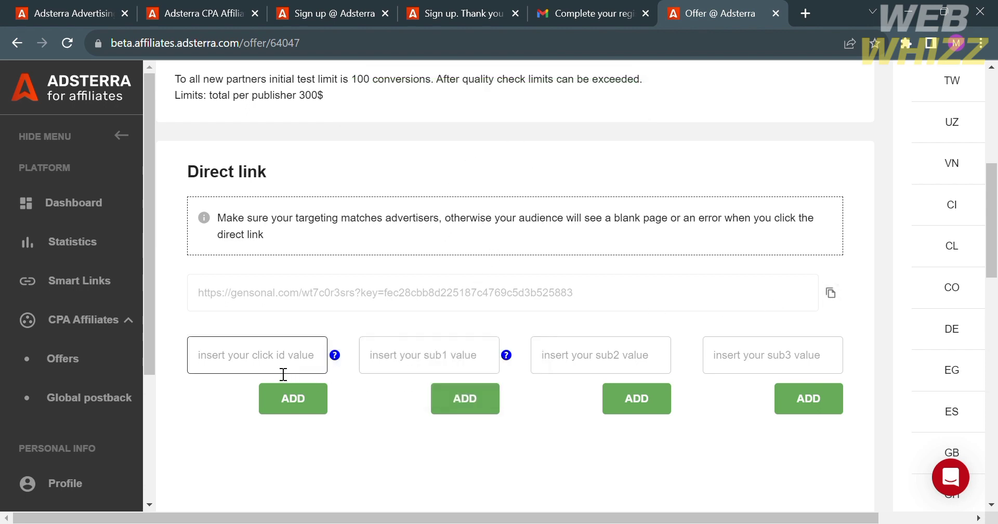
pyautogui.click(321, 356)
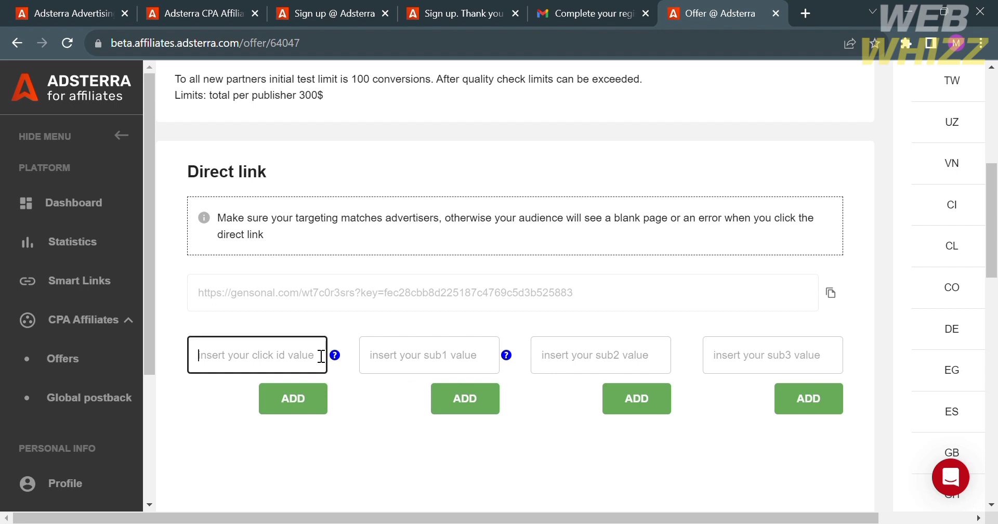
pyautogui.write('Email')
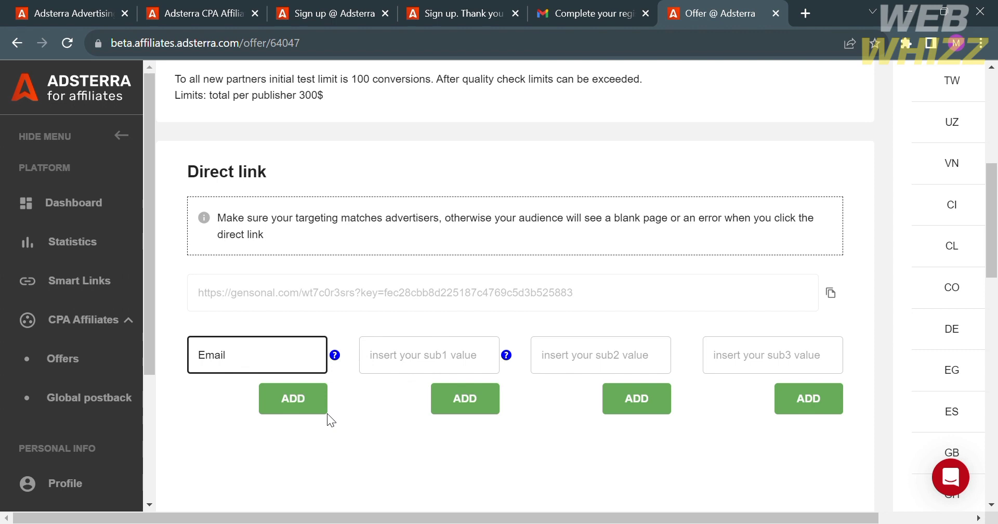
pyautogui.click(307, 411)
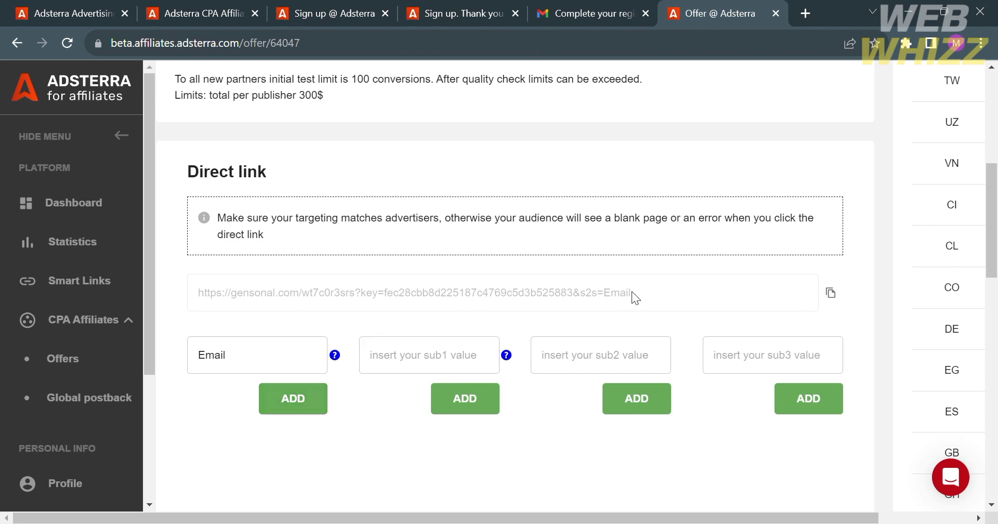
# Scroll down to the still-empty Postback url field
pyautogui.scroll(1, 633, 297)
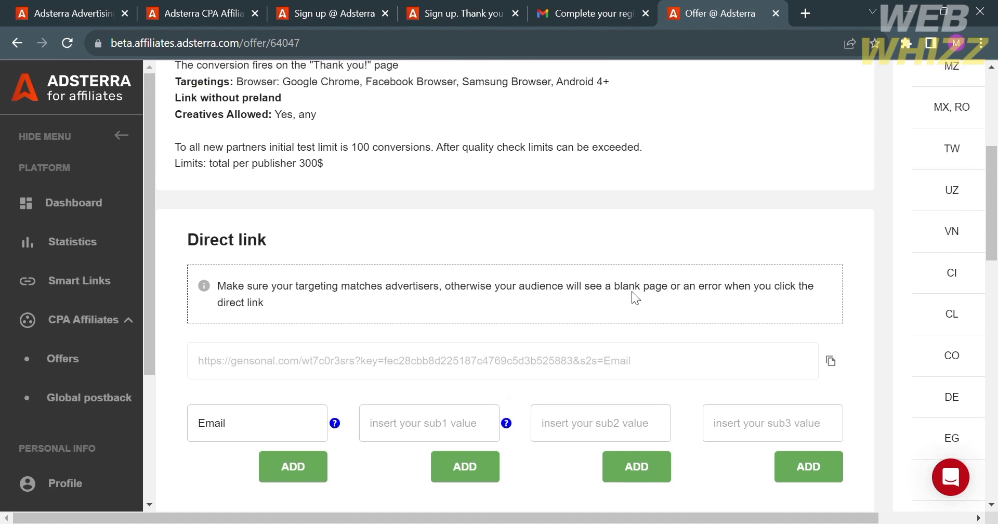
pyautogui.scroll(-3, 705, 359)
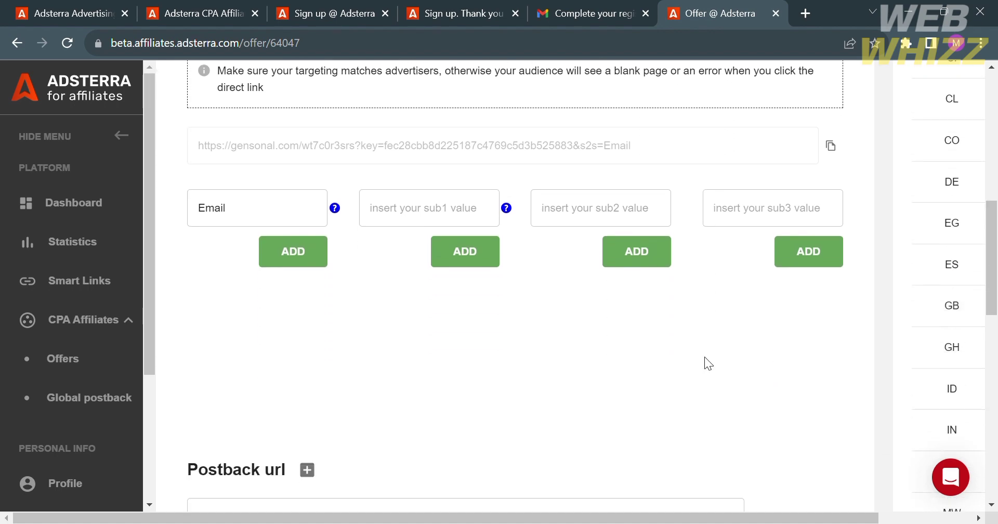
pyautogui.scroll(-5, 486, 208)
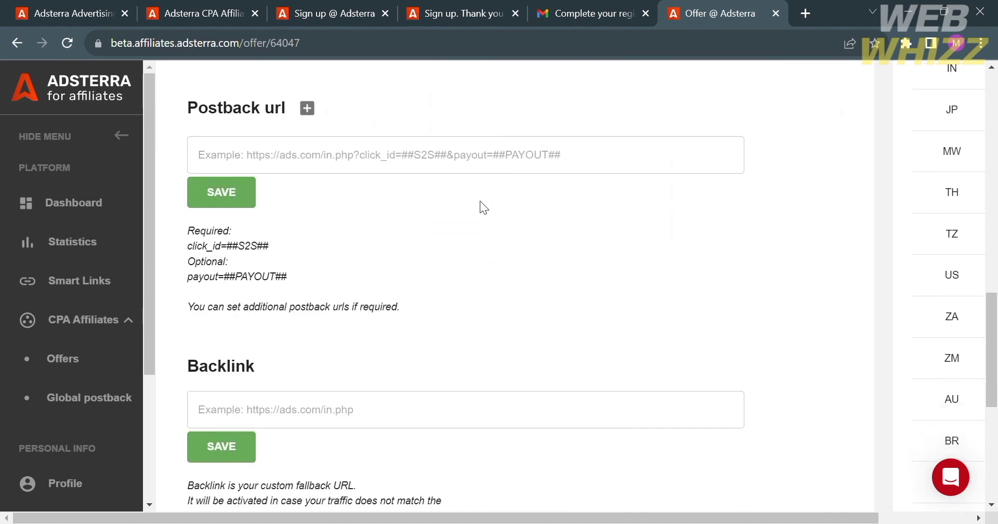
pyautogui.click(374, 168)
pyautogui.scroll(-1, 485, 183)
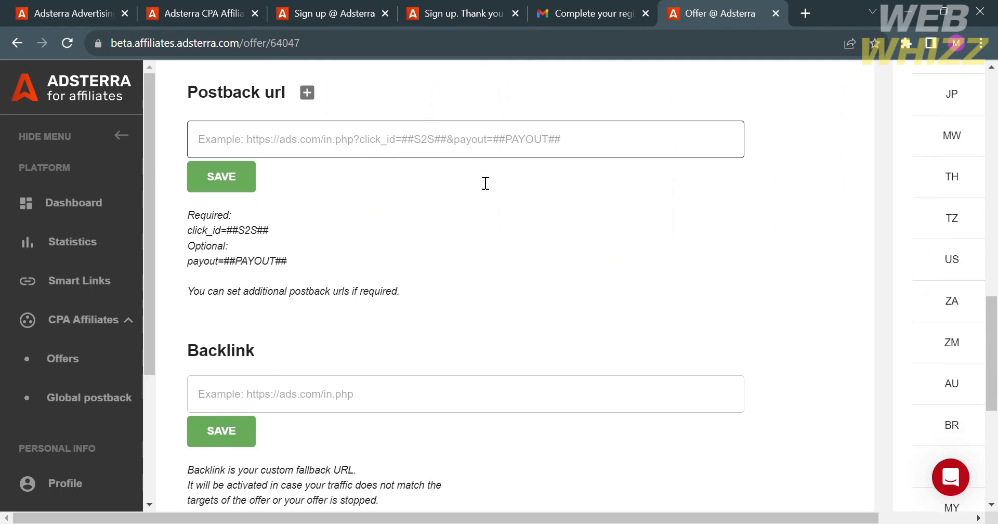
pyautogui.scroll(-4, 484, 183)
pyautogui.scroll(10, 482, 182)
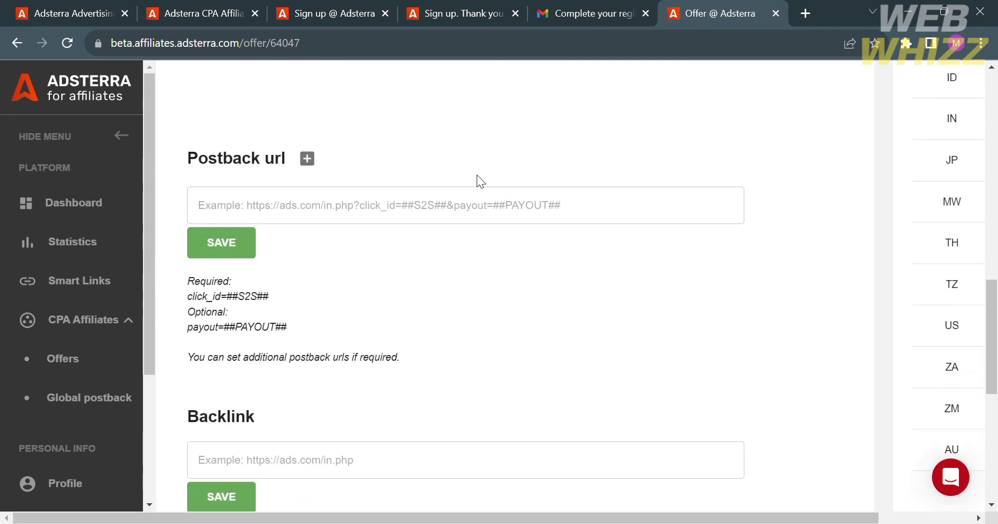
# Open the Sweeps Survey Offer Preview showing the 'Specify gender' page, then close it
pyautogui.scroll(4, 476, 175)
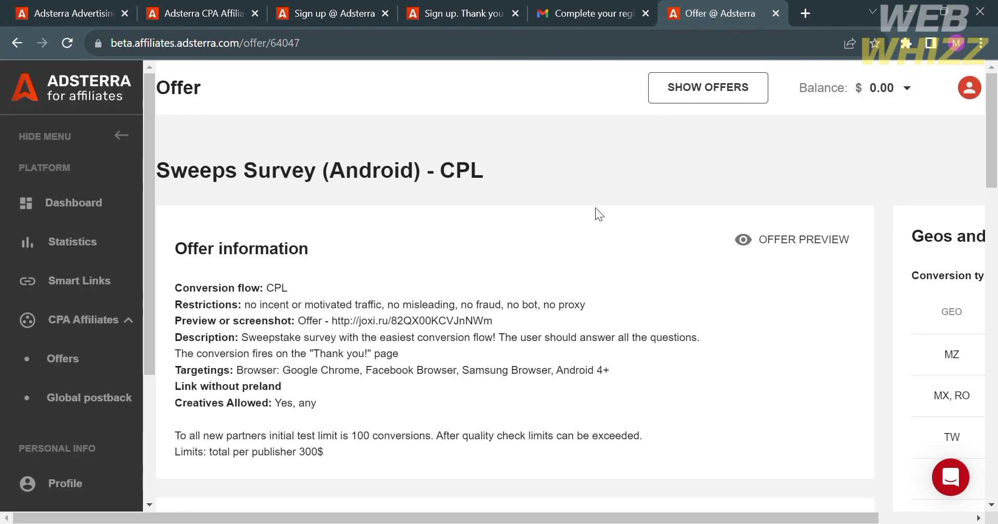
pyautogui.hscroll(3, 806, 339)
pyautogui.hscroll(-3, 806, 339)
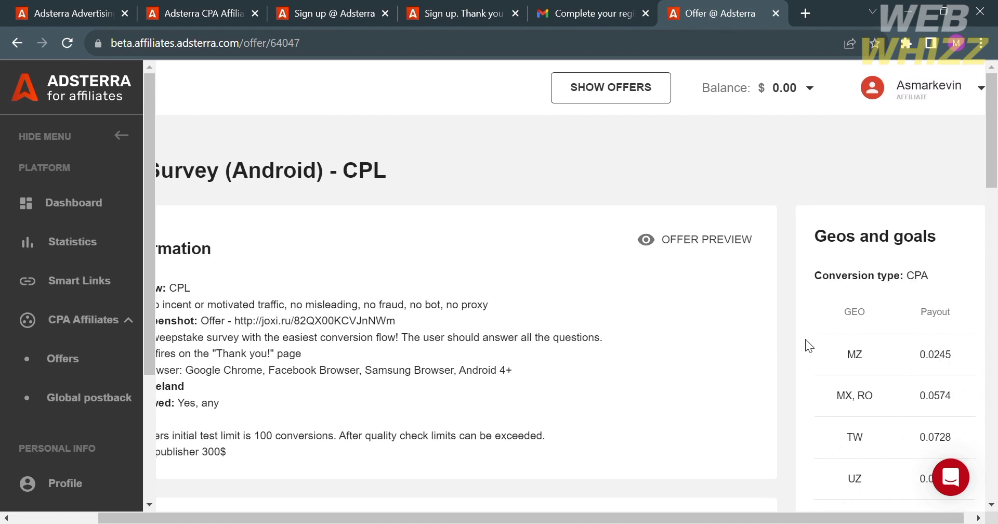
pyautogui.scroll(-4, 806, 339)
pyautogui.scroll(3, 806, 340)
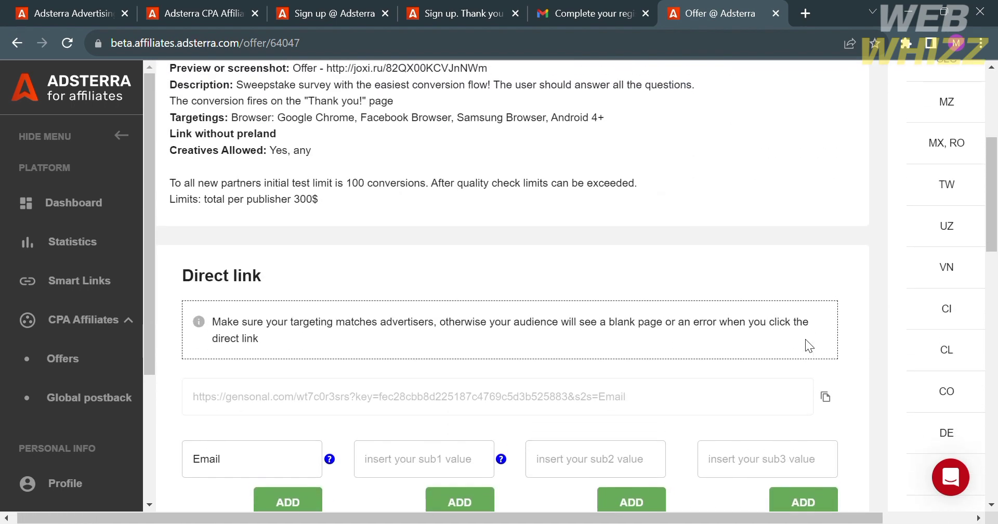
pyautogui.scroll(3, 806, 339)
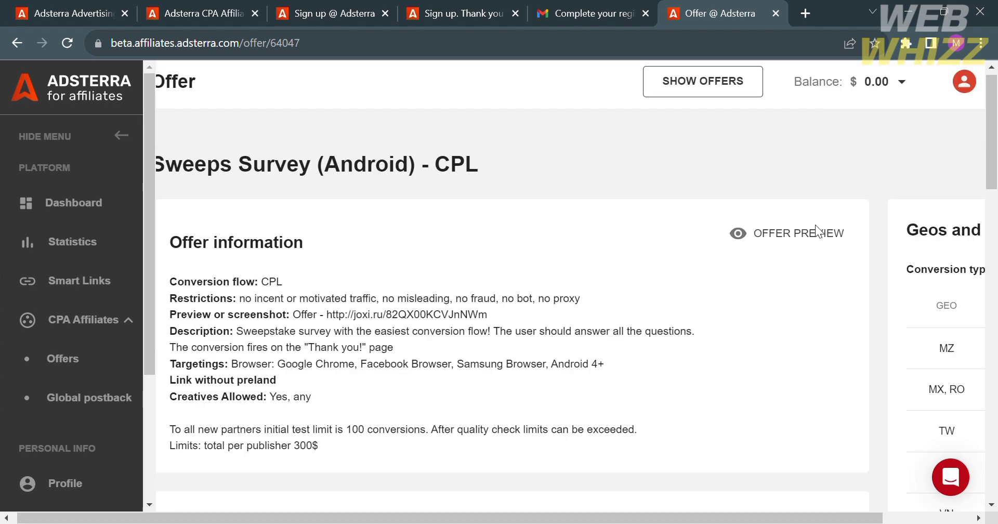
pyautogui.click(817, 238)
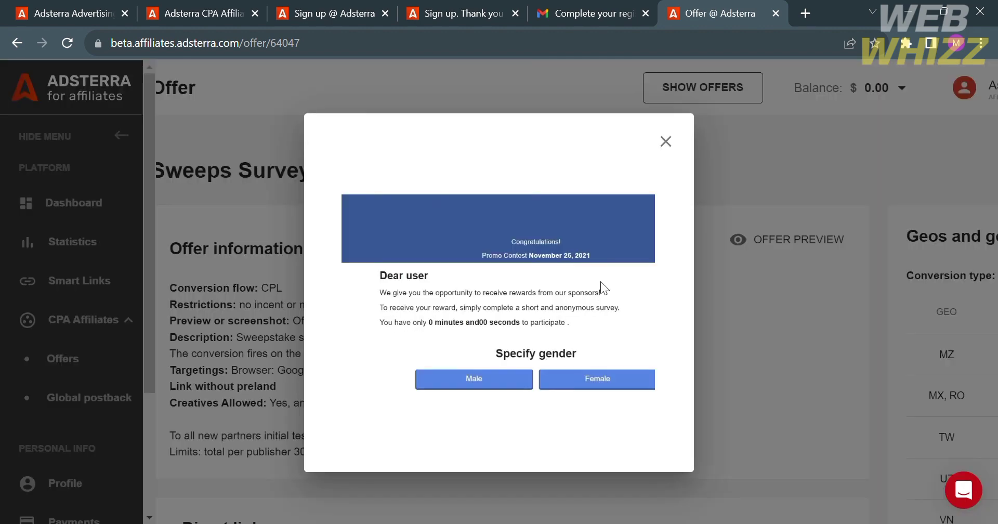
pyautogui.click(666, 142)
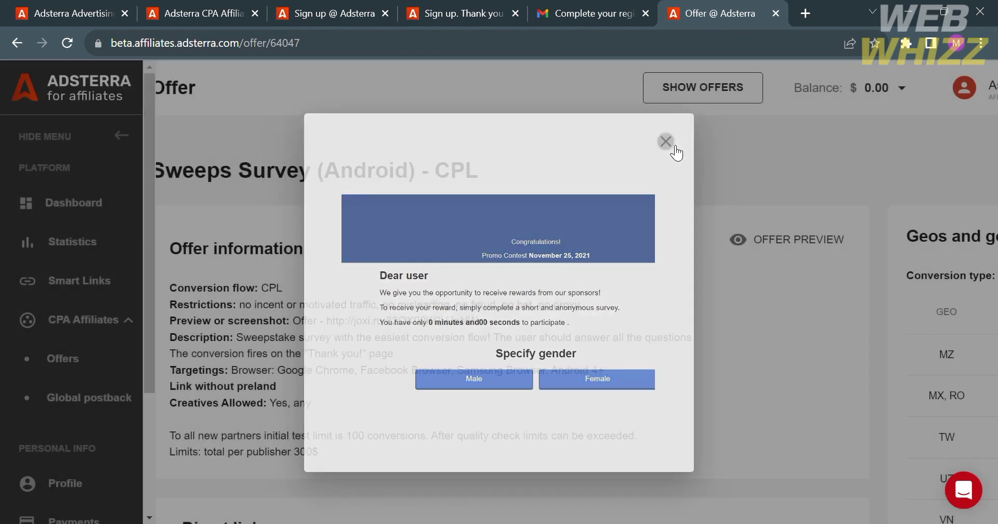
# Scroll the Dashboard news down to the Social Bar post, then go to Statistics
pyautogui.click(80, 208)
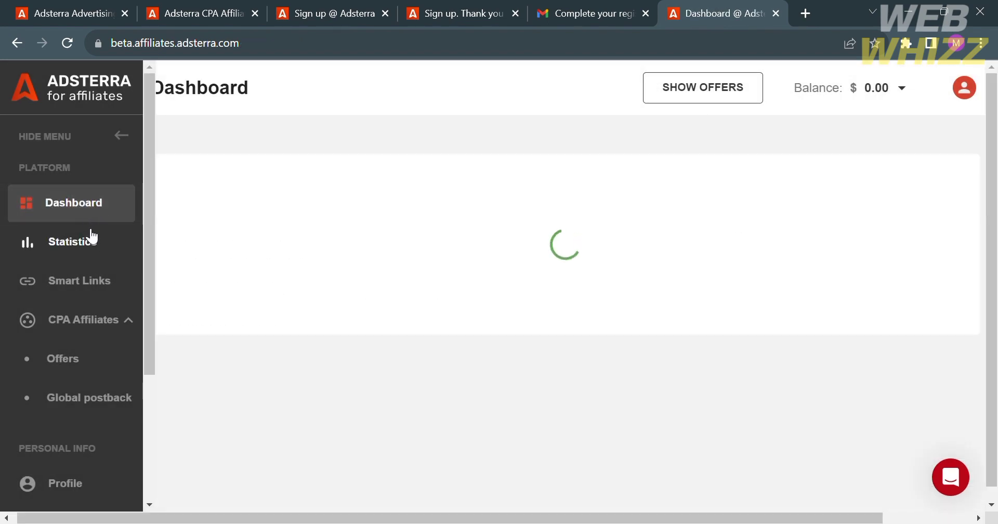
pyautogui.scroll(-3, 434, 304)
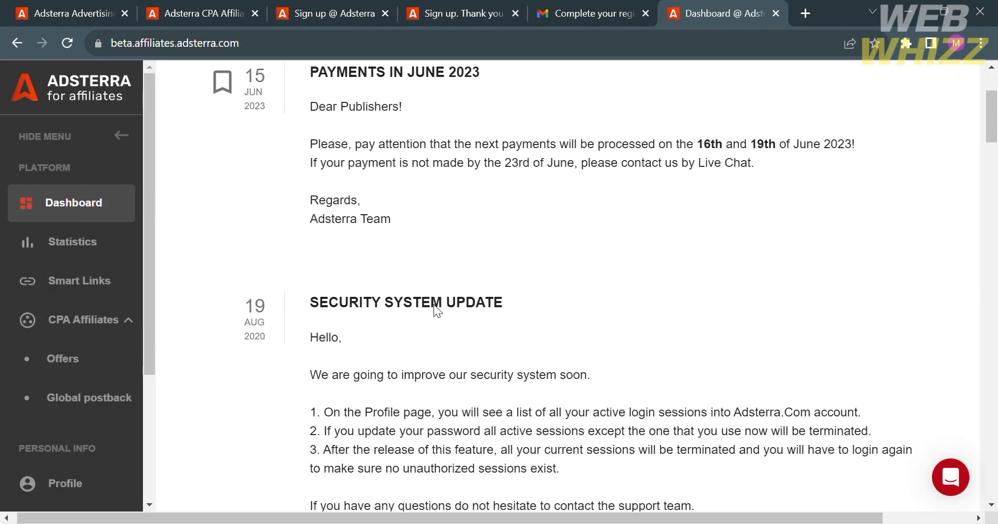
pyautogui.scroll(-5, 434, 304)
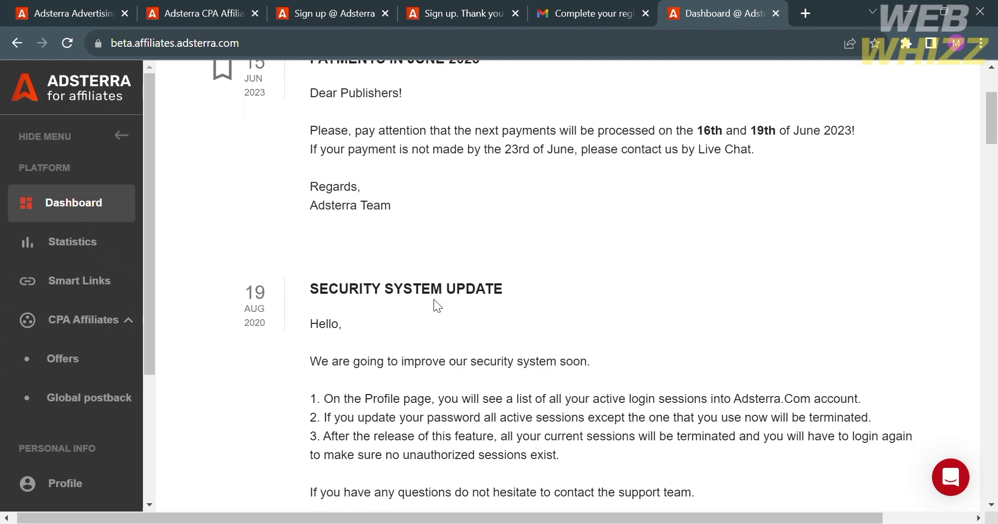
pyautogui.scroll(-12, 433, 304)
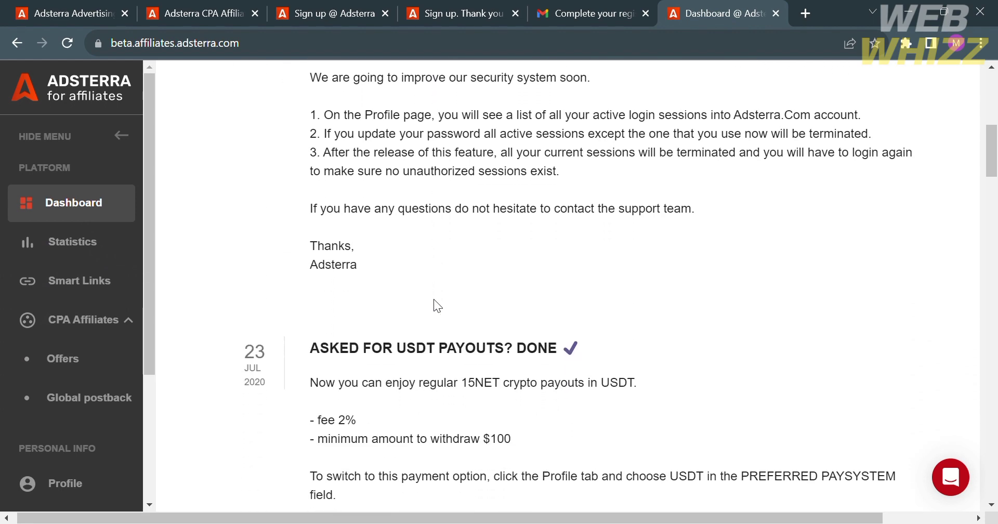
pyautogui.scroll(-4, 434, 304)
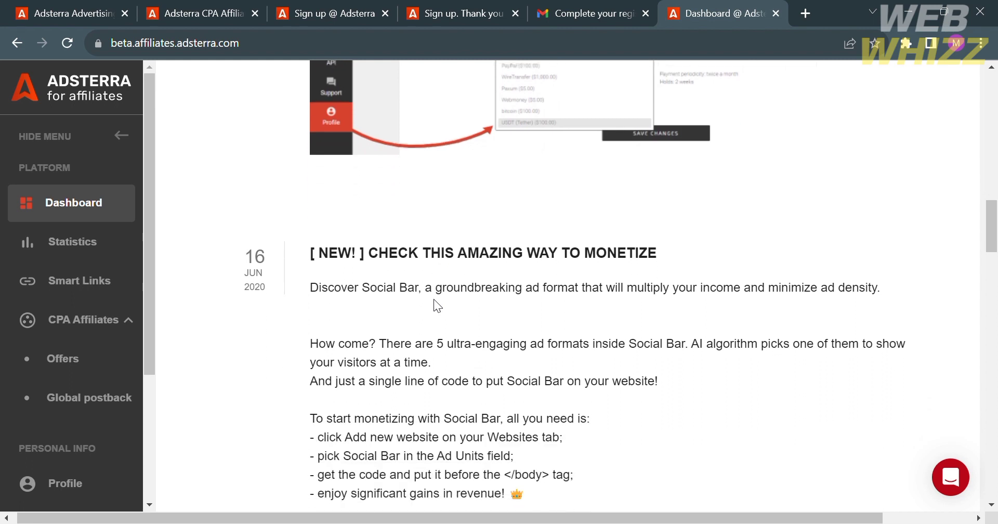
pyautogui.scroll(2, 434, 304)
pyautogui.scroll(-1, 434, 305)
pyautogui.scroll(-1, 434, 299)
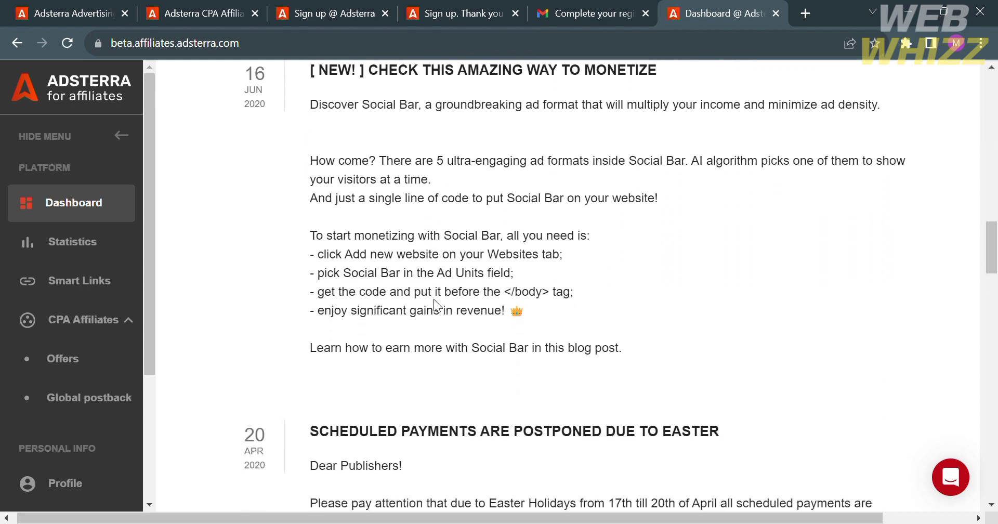
pyautogui.click(94, 256)
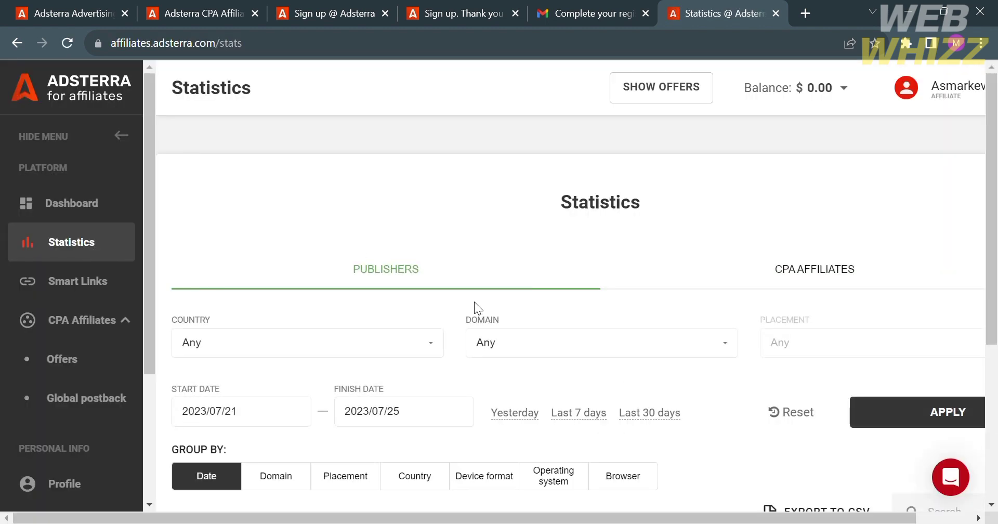
# Review the CPA Affiliates statistics for 2023/07/21–2023/07/25, then head to the Smart Links page
pyautogui.scroll(-2, 474, 301)
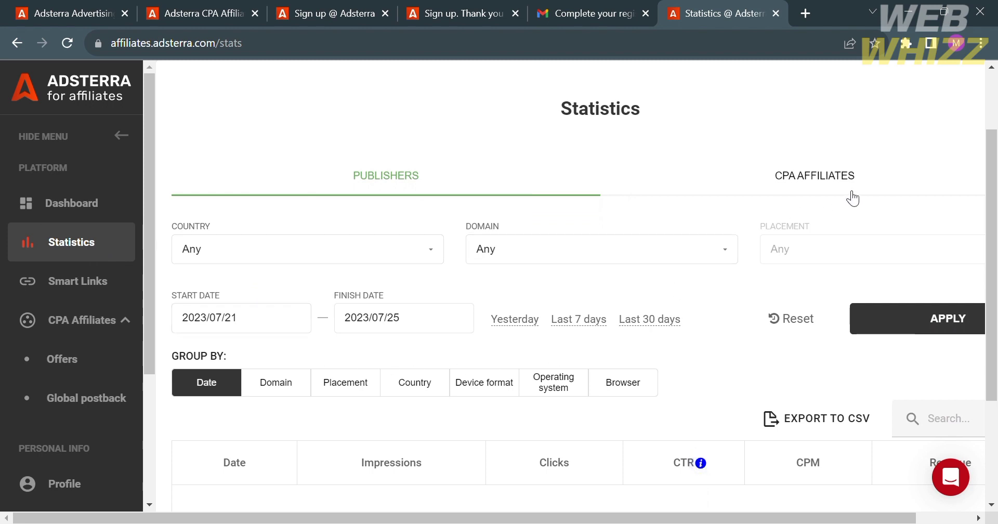
pyautogui.click(819, 179)
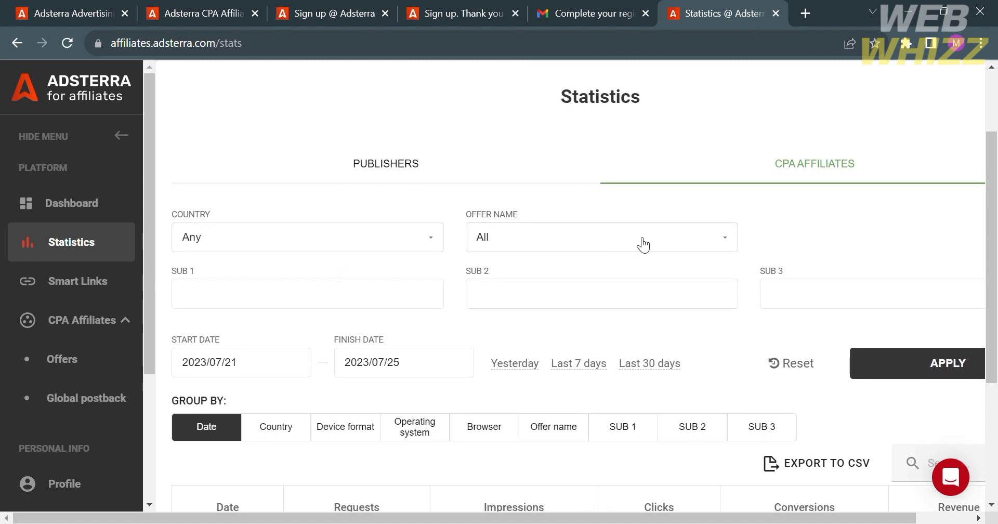
pyautogui.scroll(-4, 645, 243)
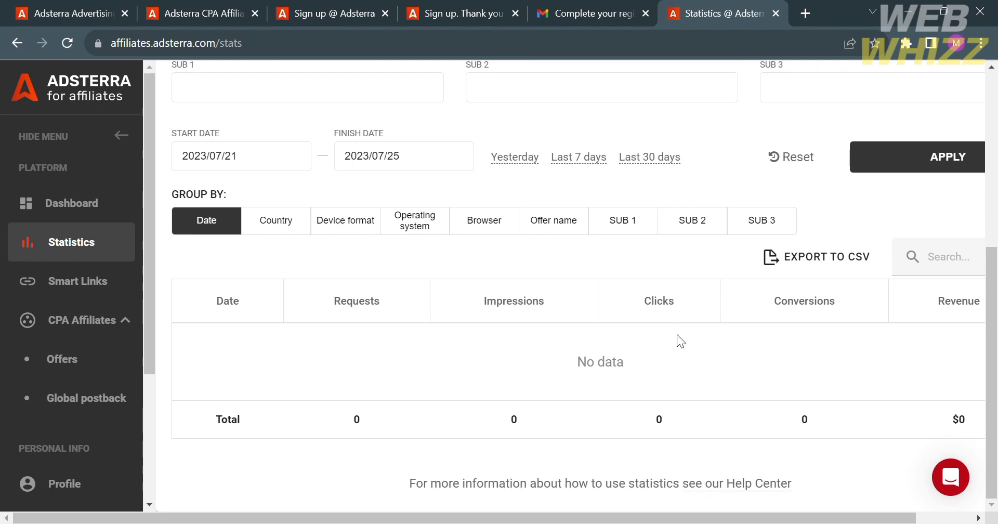
pyautogui.hscroll(2, 700, 387)
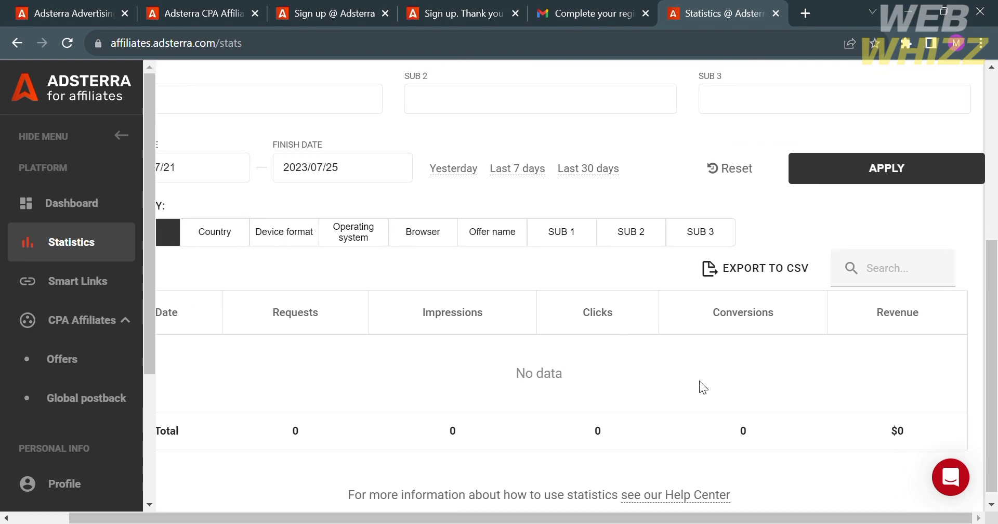
pyautogui.hscroll(-2, 700, 387)
pyautogui.scroll(4, 700, 386)
pyautogui.scroll(-2, 700, 387)
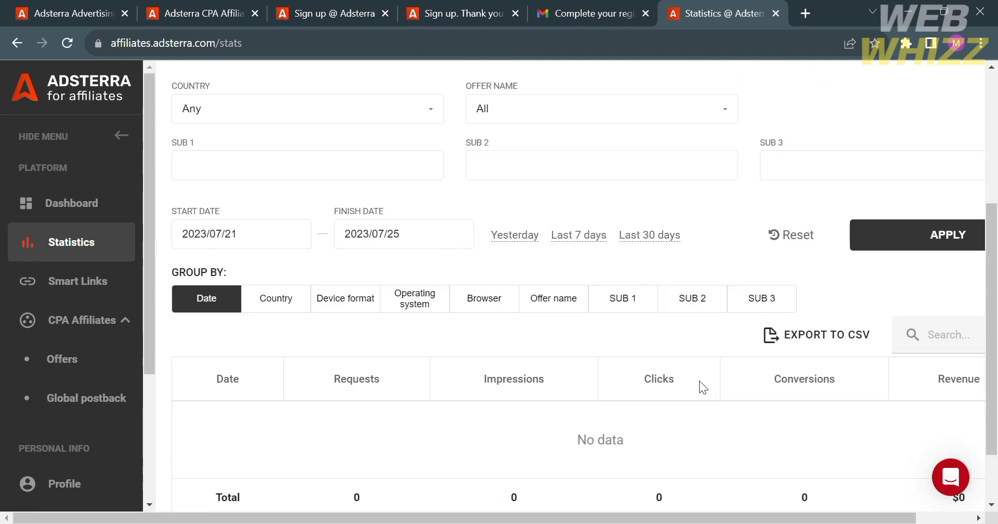
pyautogui.scroll(5, 699, 381)
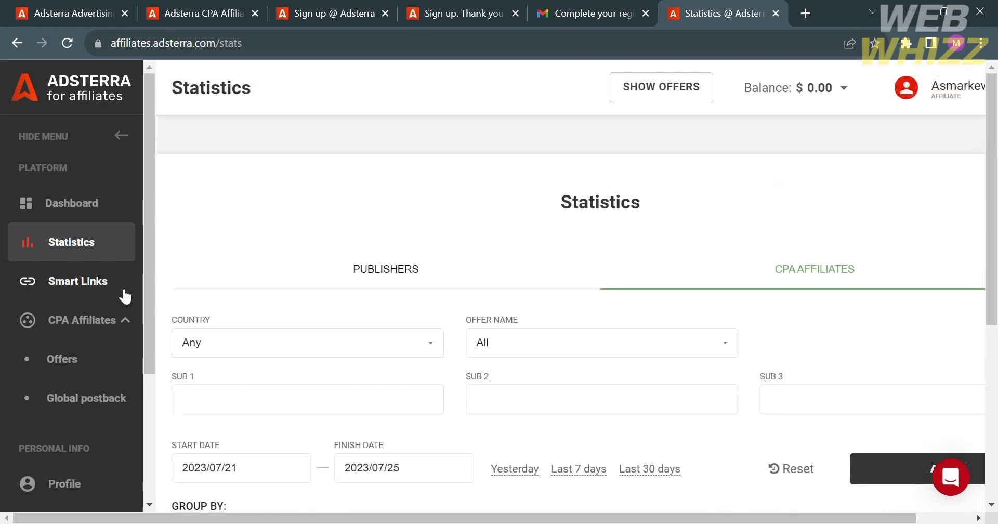
pyautogui.click(117, 287)
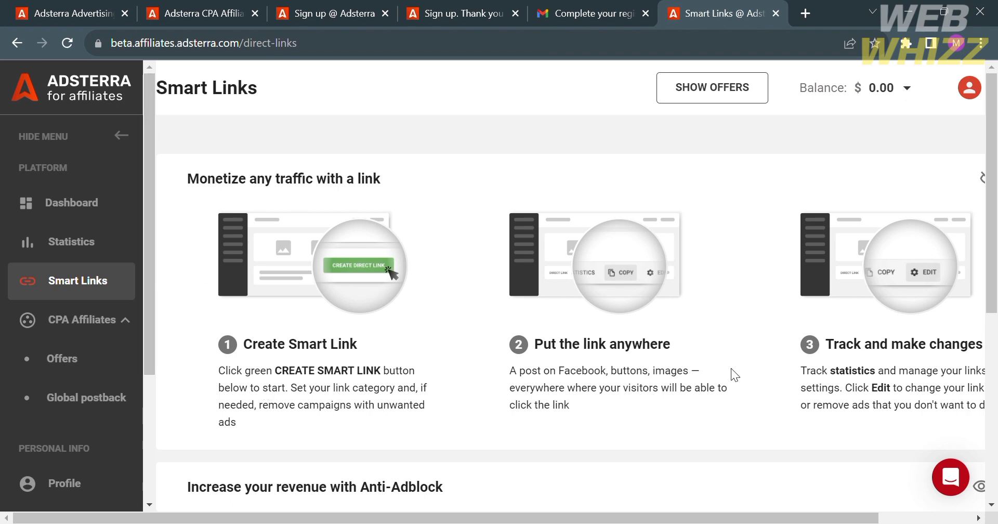
# Look over the Active SmartLink_1 in the links table, then start creating a new smart link
pyautogui.hscroll(2, 731, 368)
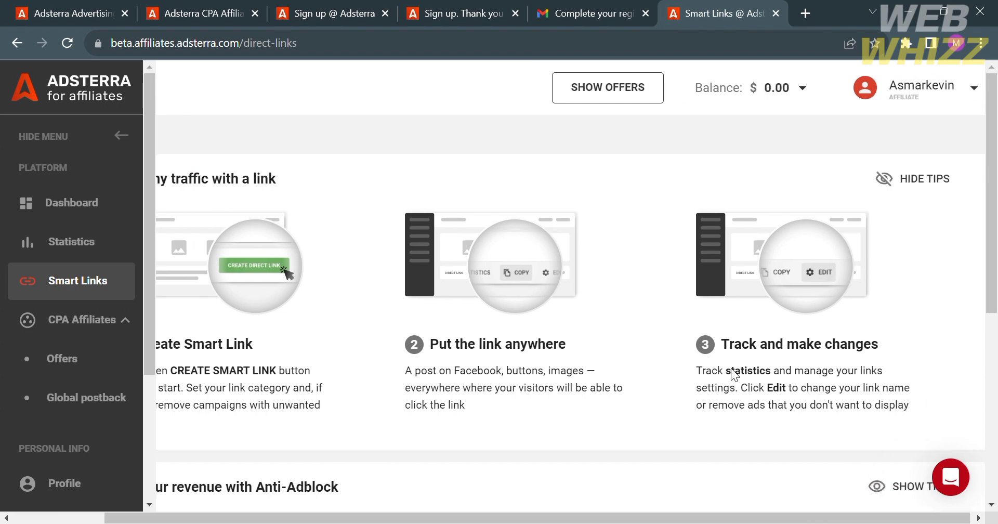
pyautogui.hscroll(-2, 732, 372)
pyautogui.scroll(-3, 732, 372)
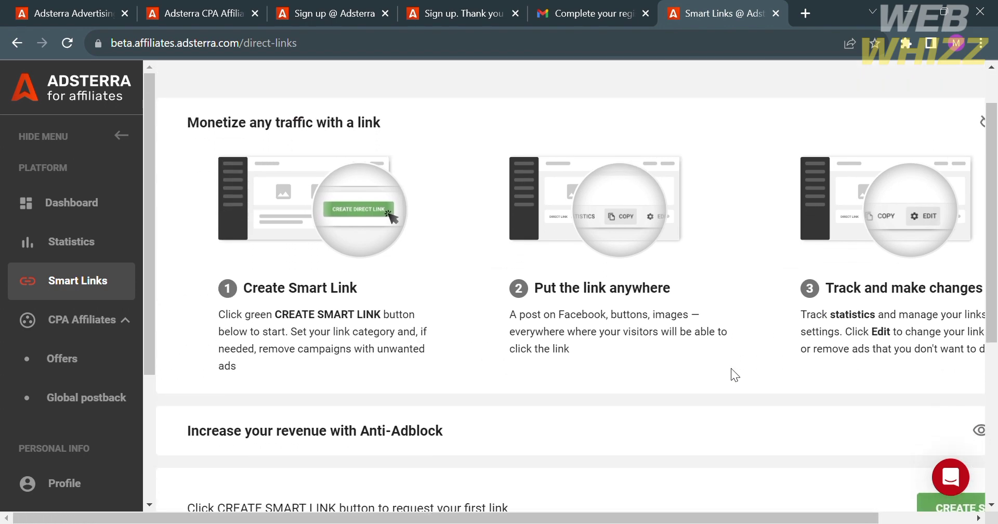
pyautogui.scroll(-1, 731, 368)
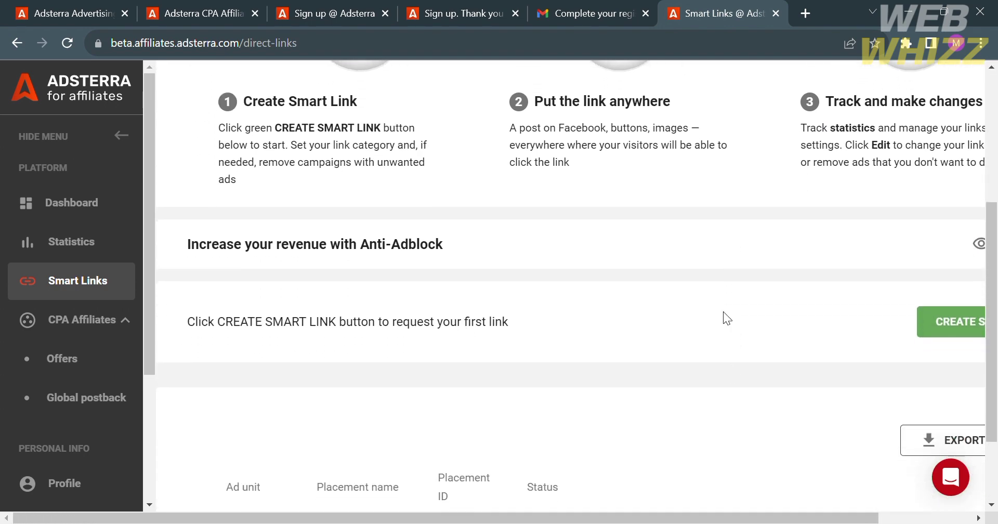
pyautogui.scroll(-2, 955, 335)
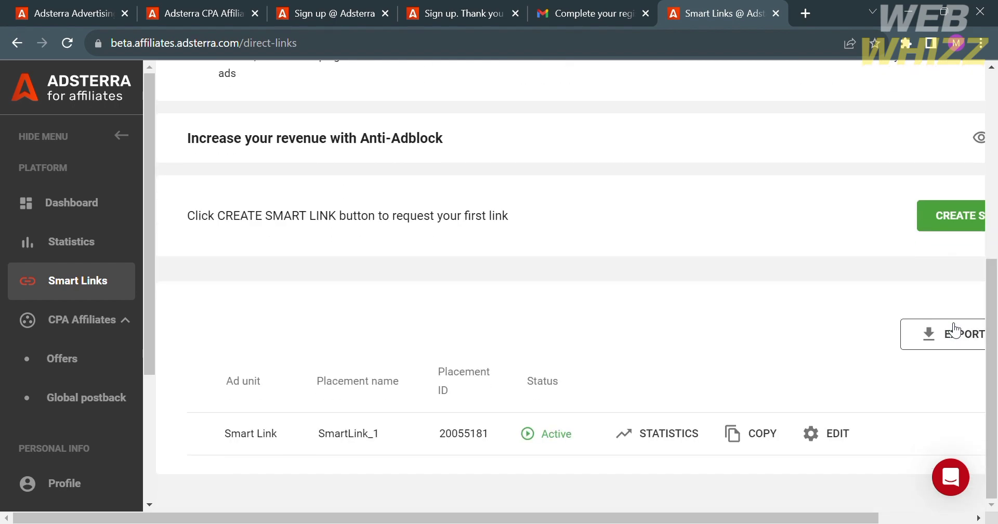
pyautogui.scroll(1, 955, 331)
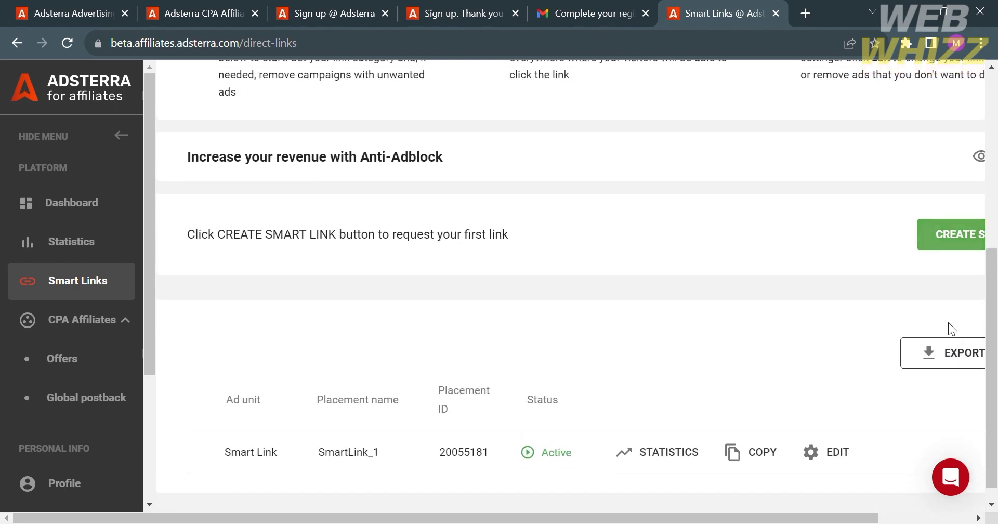
pyautogui.click(957, 240)
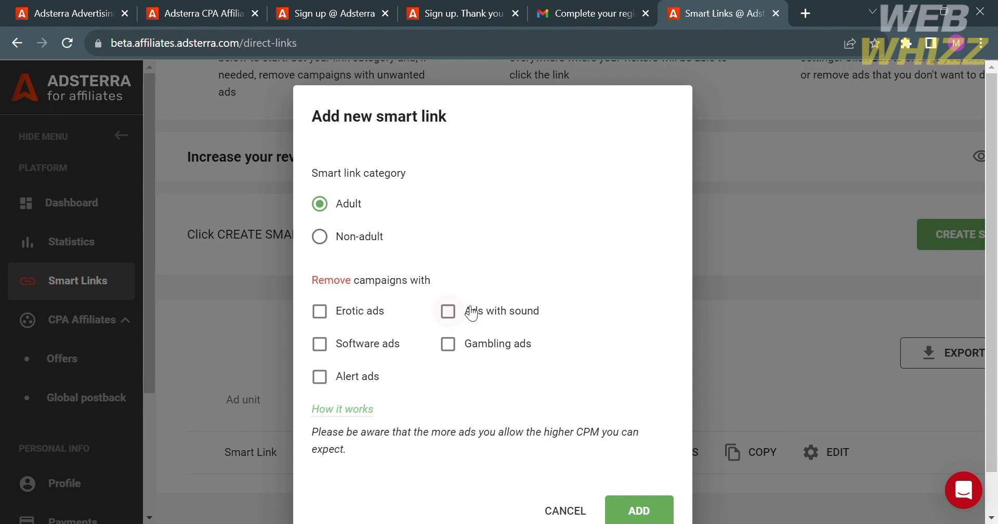
# Submit an Adult smart link request excluding erotic, gambling and sound ads, and dismiss the confirmation
pyautogui.click(324, 315)
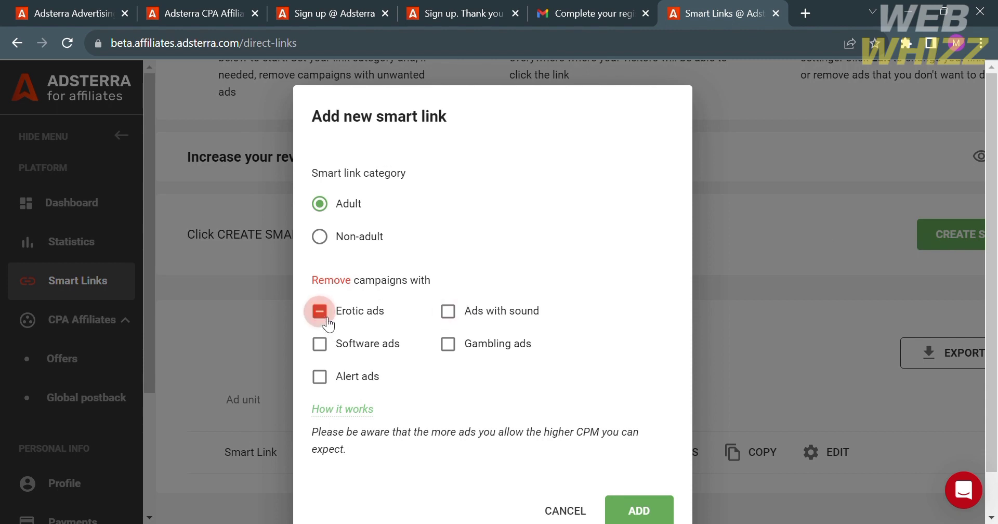
pyautogui.click(459, 345)
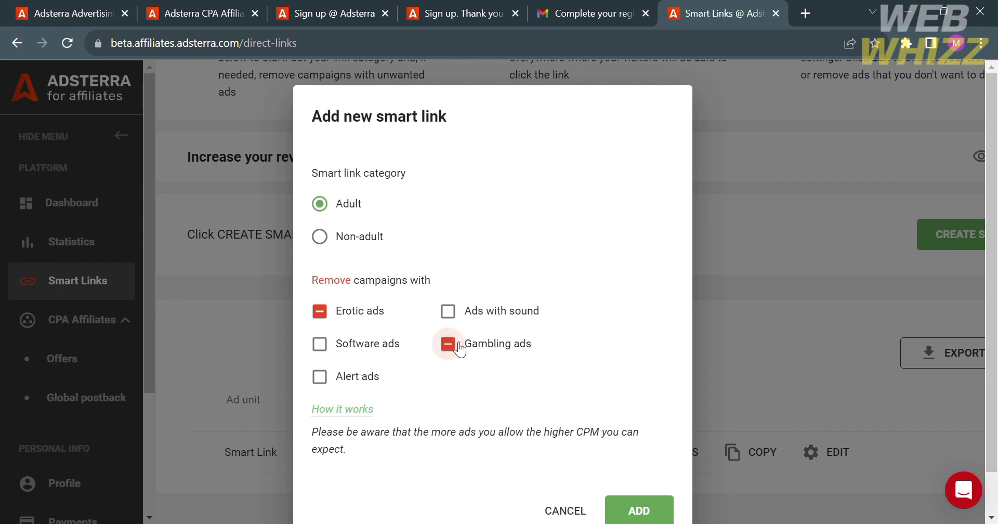
pyautogui.click(450, 313)
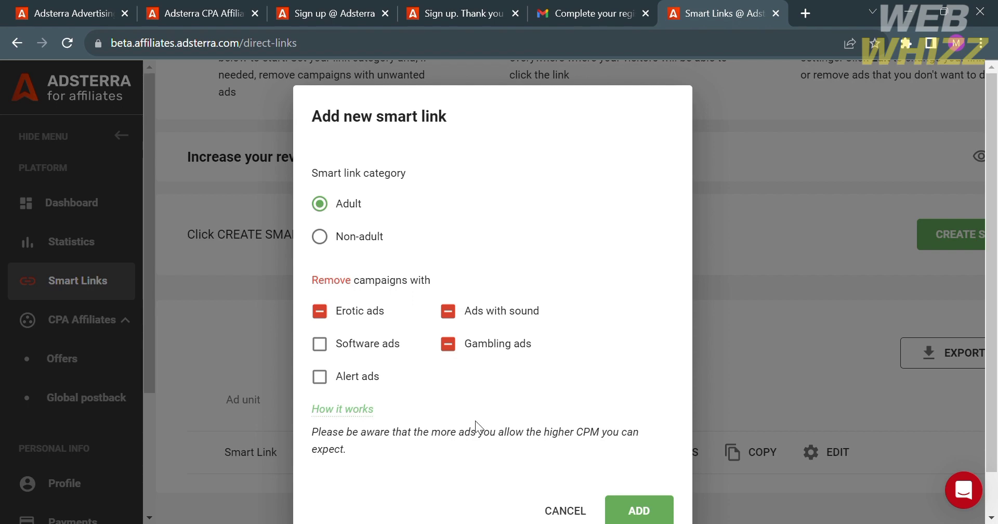
pyautogui.click(636, 498)
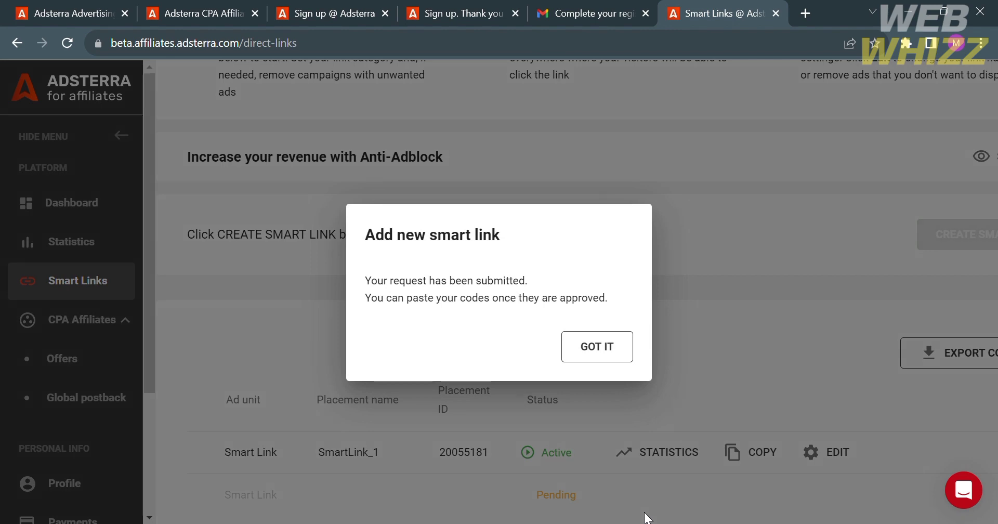
pyautogui.click(600, 339)
pyautogui.scroll(-1, 603, 466)
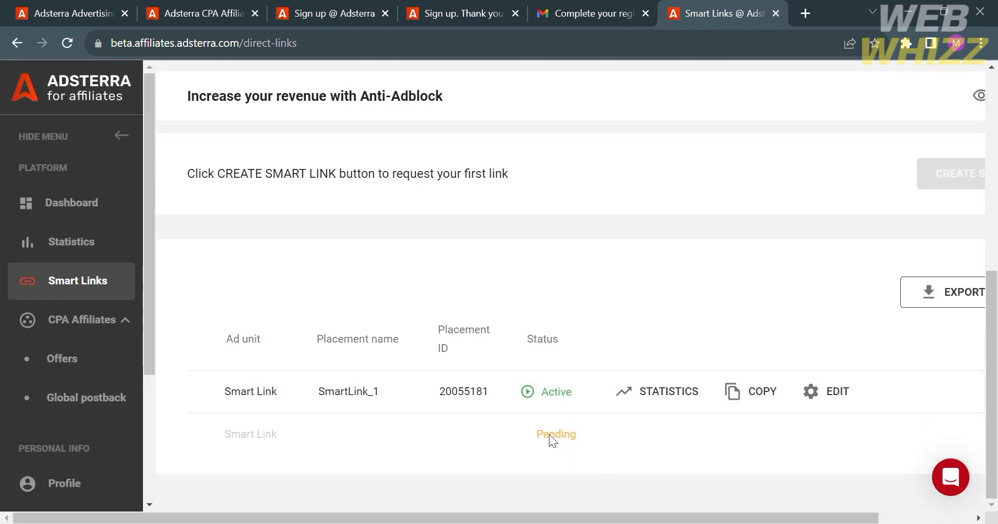
pyautogui.scroll(3, 556, 435)
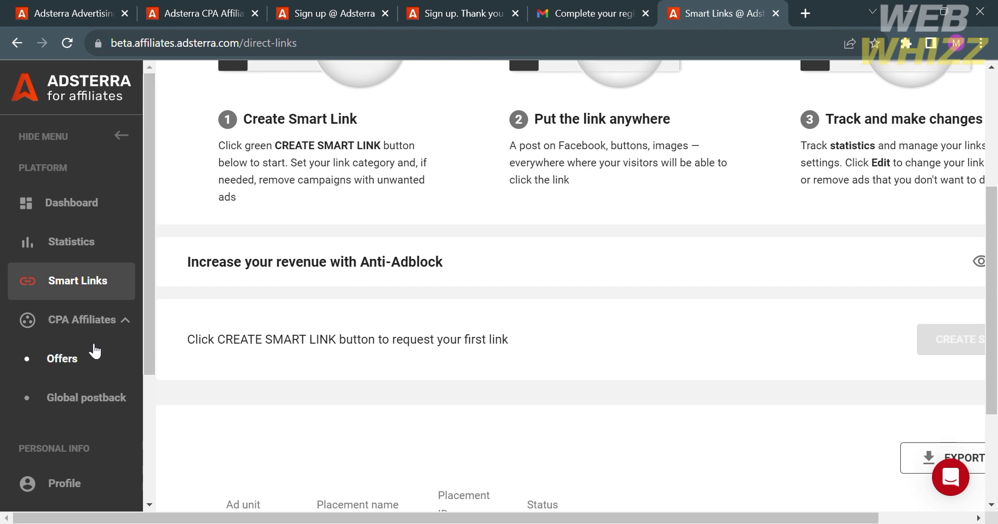
pyautogui.scroll(-1, 98, 420)
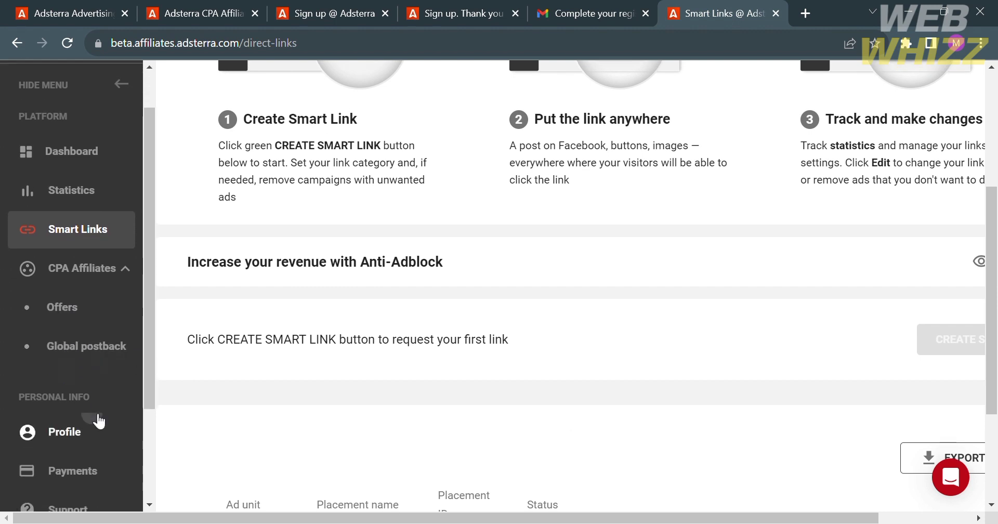
# On the Profile page, set the country to Philippines and the currency to USD
pyautogui.click(98, 421)
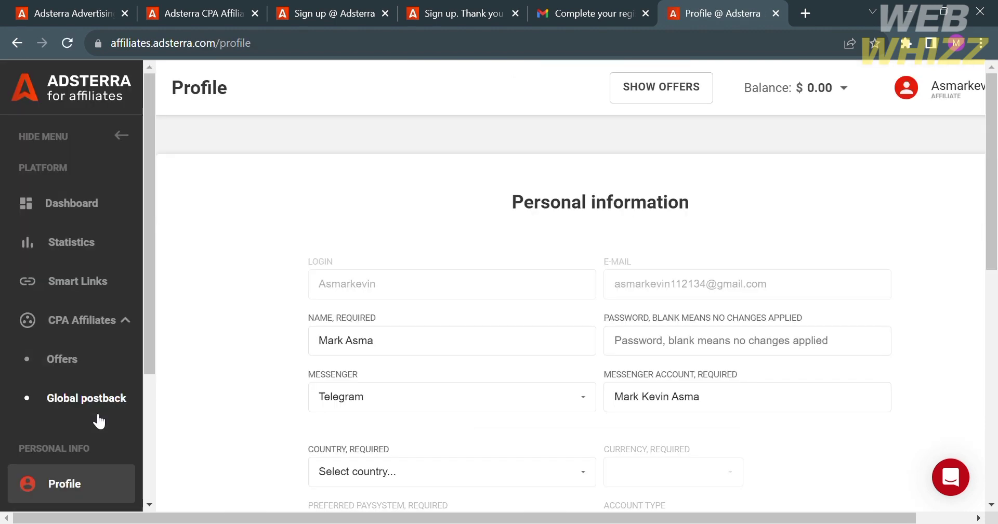
pyautogui.scroll(-2, 398, 448)
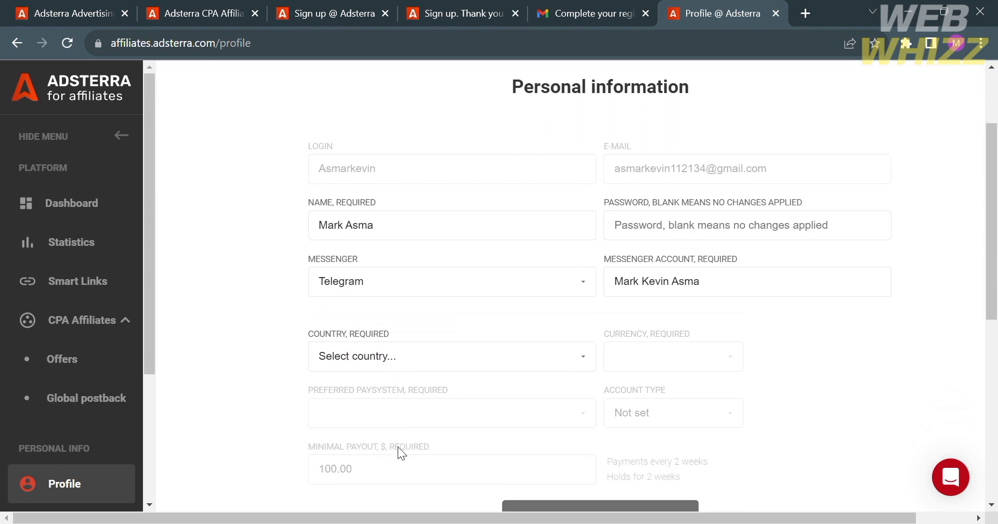
pyautogui.click(478, 350)
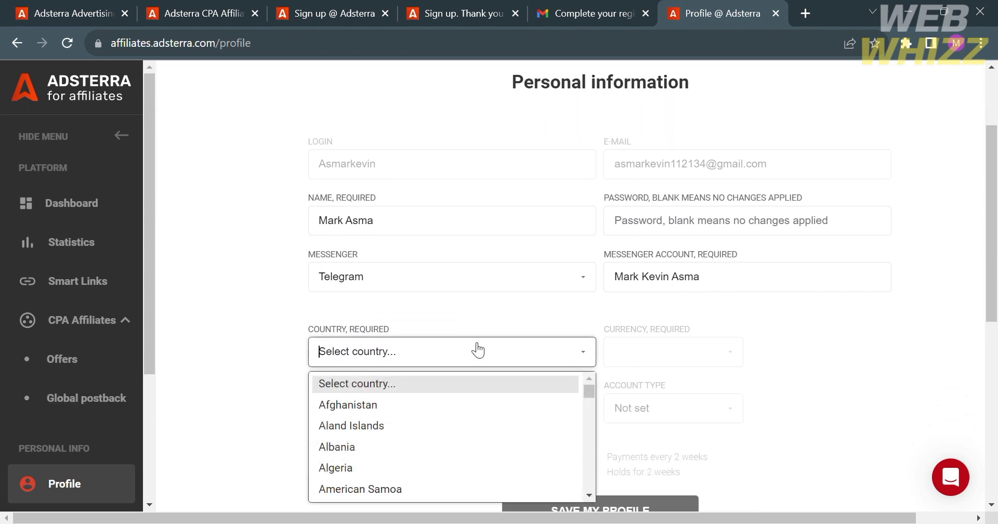
pyautogui.write('Philippines')
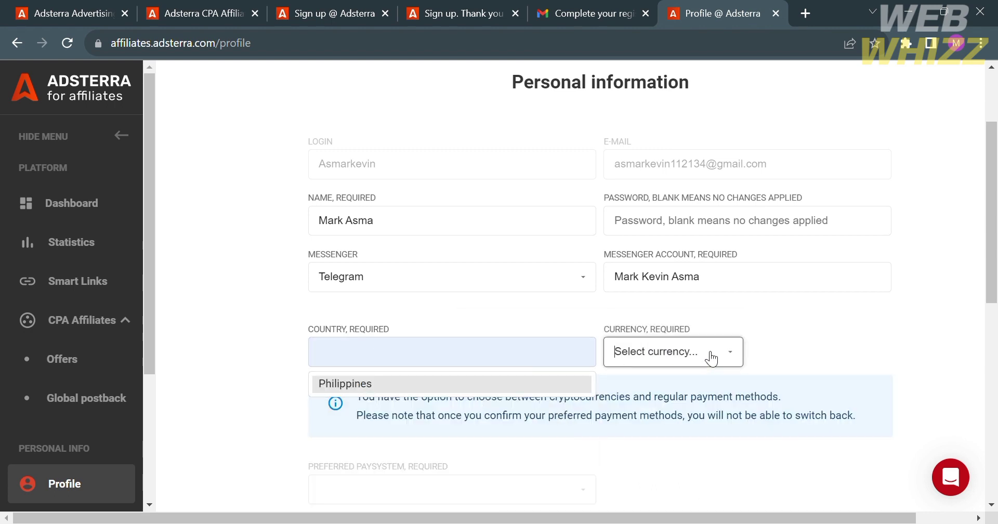
pyautogui.click(706, 356)
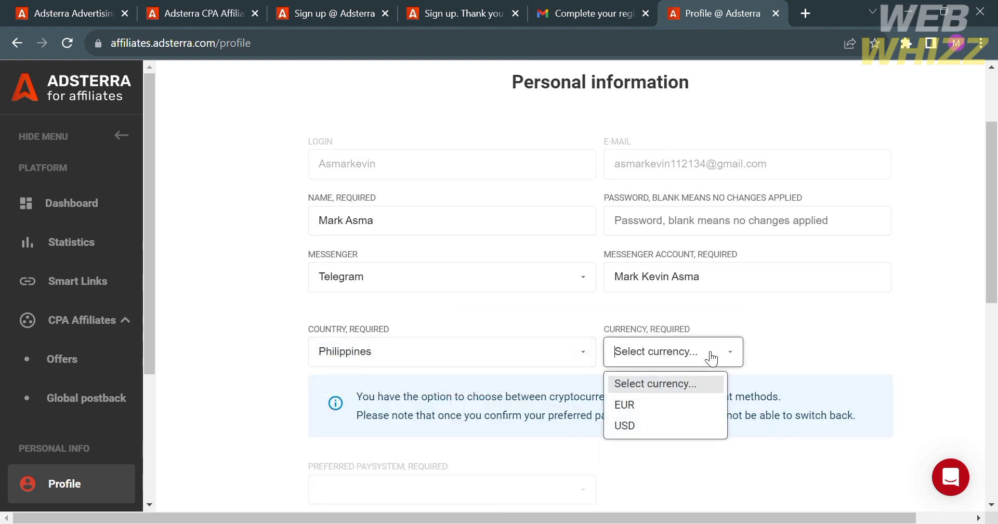
pyautogui.click(629, 425)
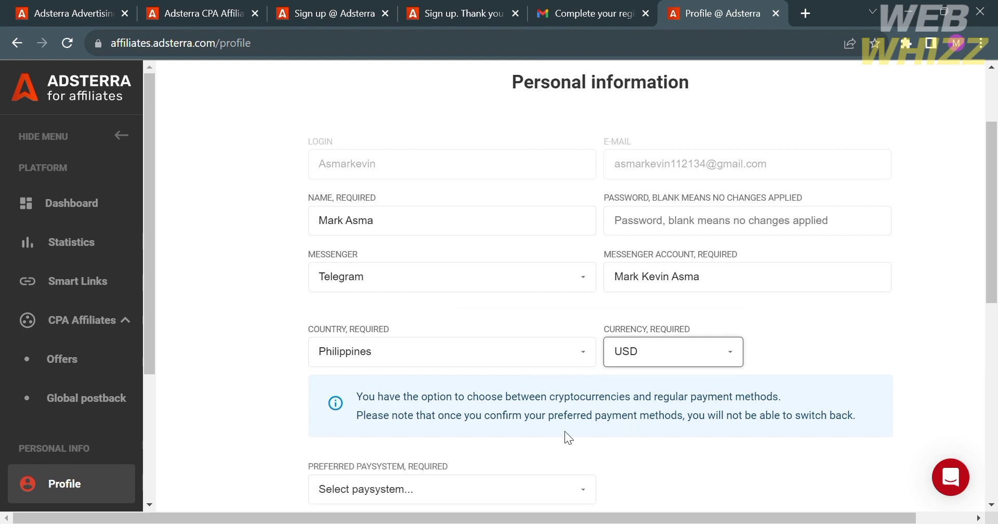
# Choose bitcoin as the preferred paysystem with a minimal payout of 5
pyautogui.scroll(-3, 565, 434)
pyautogui.click(592, 353)
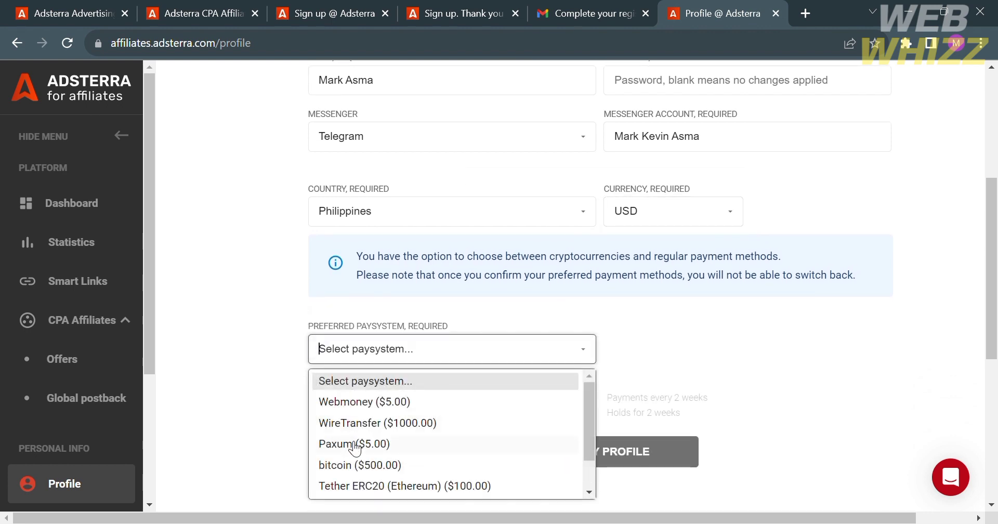
pyautogui.write('v')
pyautogui.press('BackSpace')
pyautogui.click(364, 465)
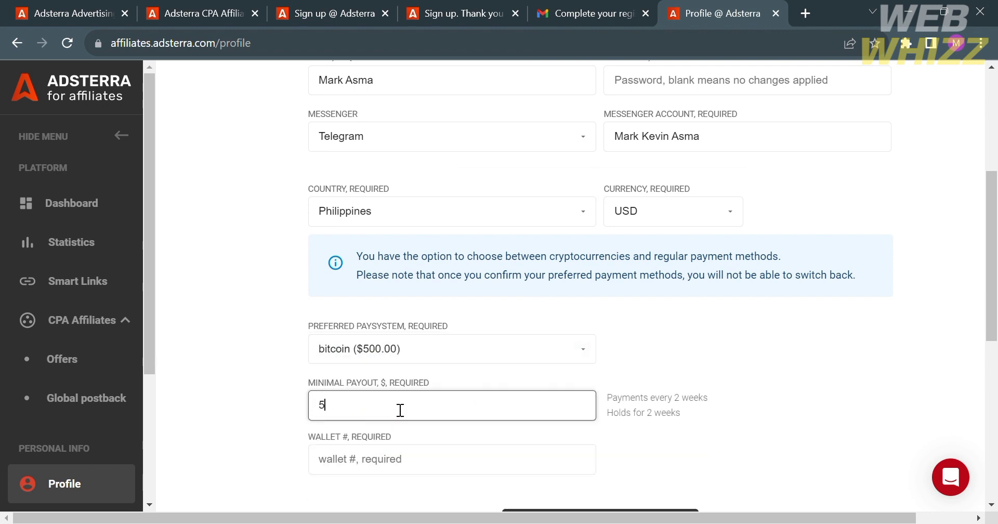
pyautogui.click(638, 413)
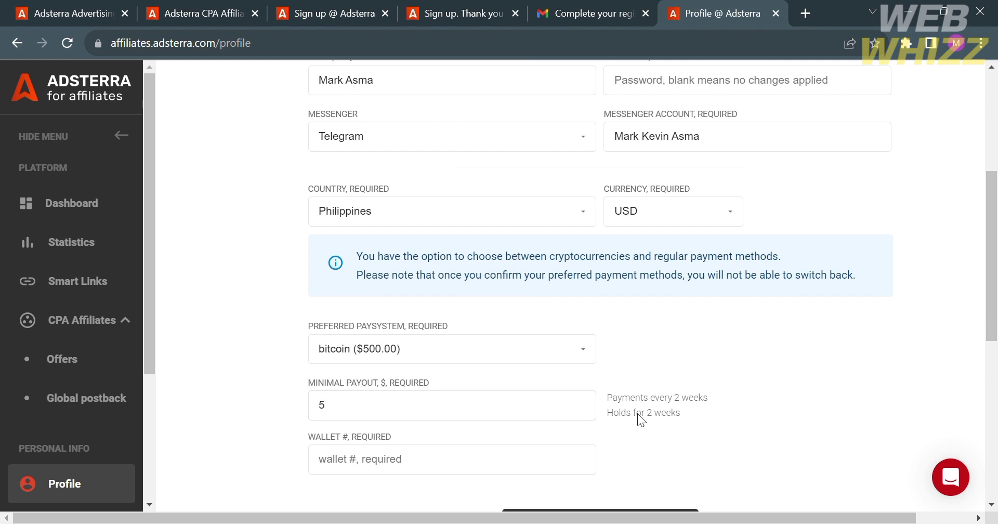
pyautogui.moveTo(607, 390); pyautogui.dragTo(692, 419)
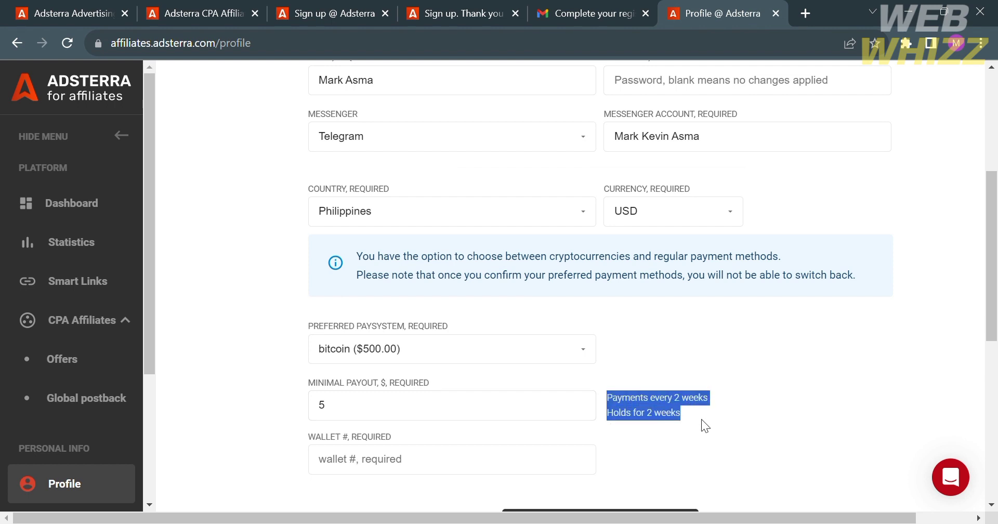
pyautogui.click(701, 419)
# Select the wallet number field to begin entering it
pyautogui.scroll(-2, 701, 419)
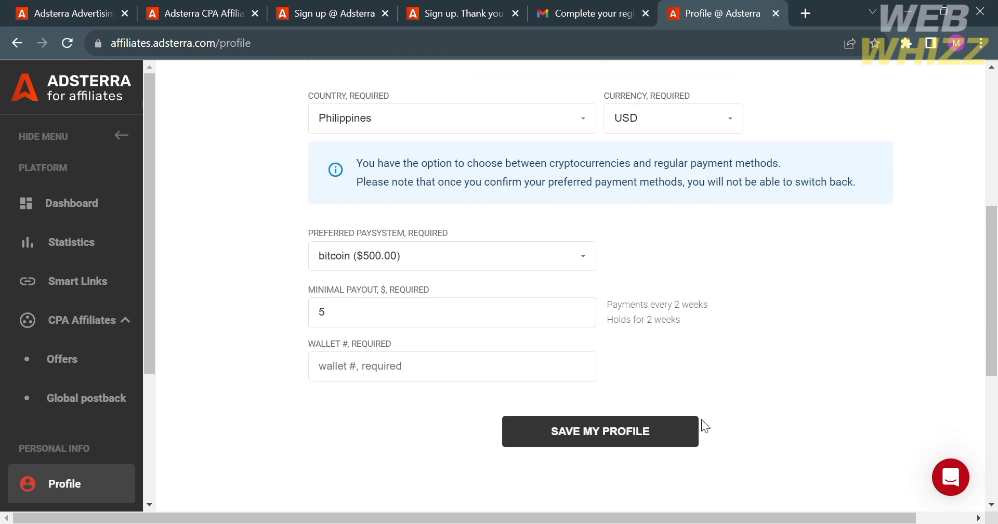
pyautogui.click(473, 366)
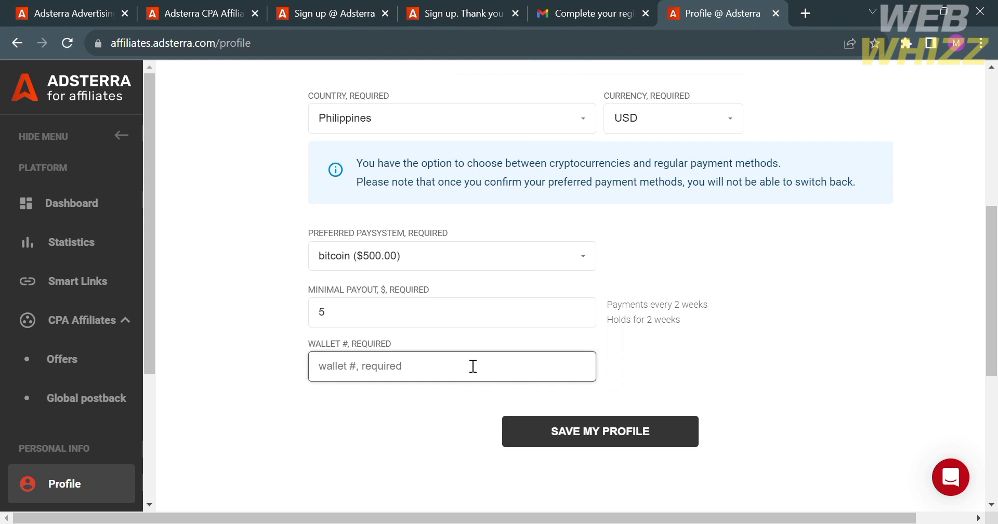
pyautogui.scroll(6, 473, 366)
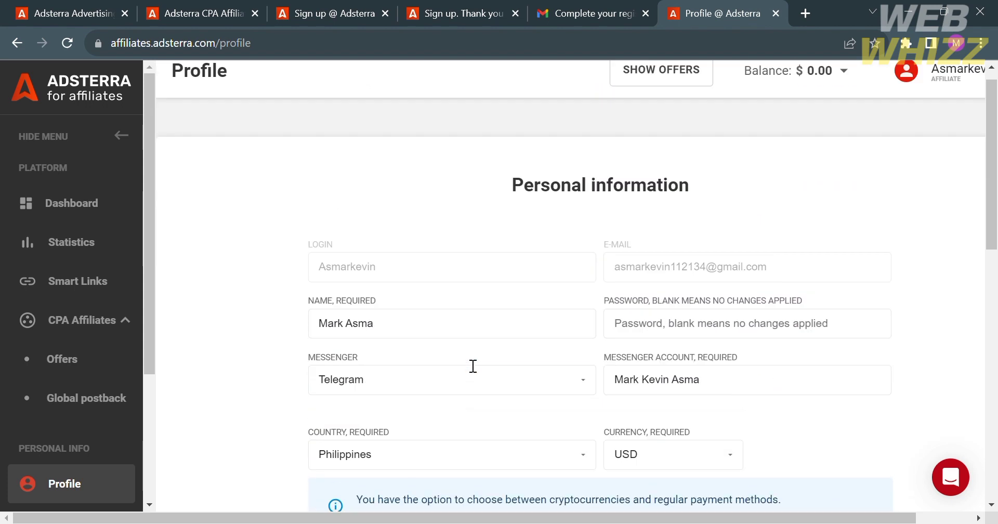
pyautogui.scroll(1, 474, 366)
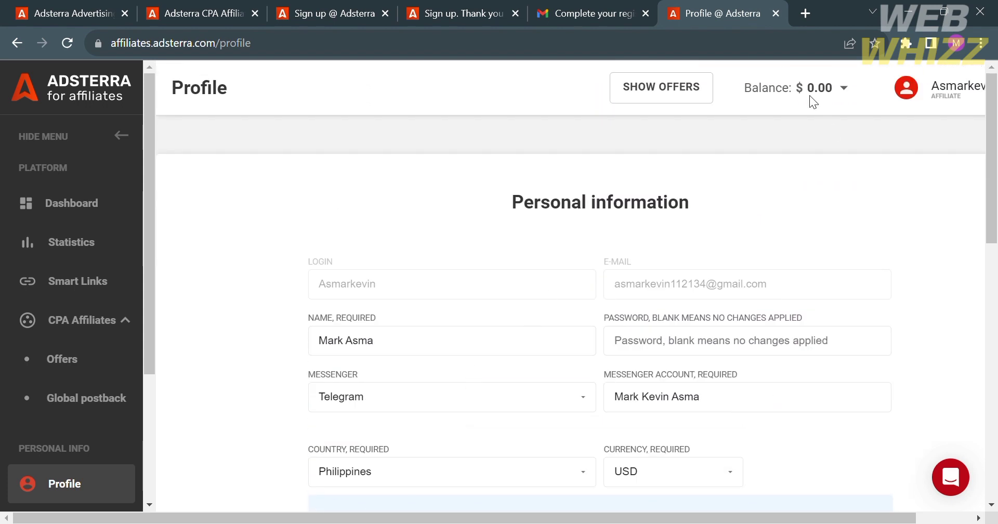